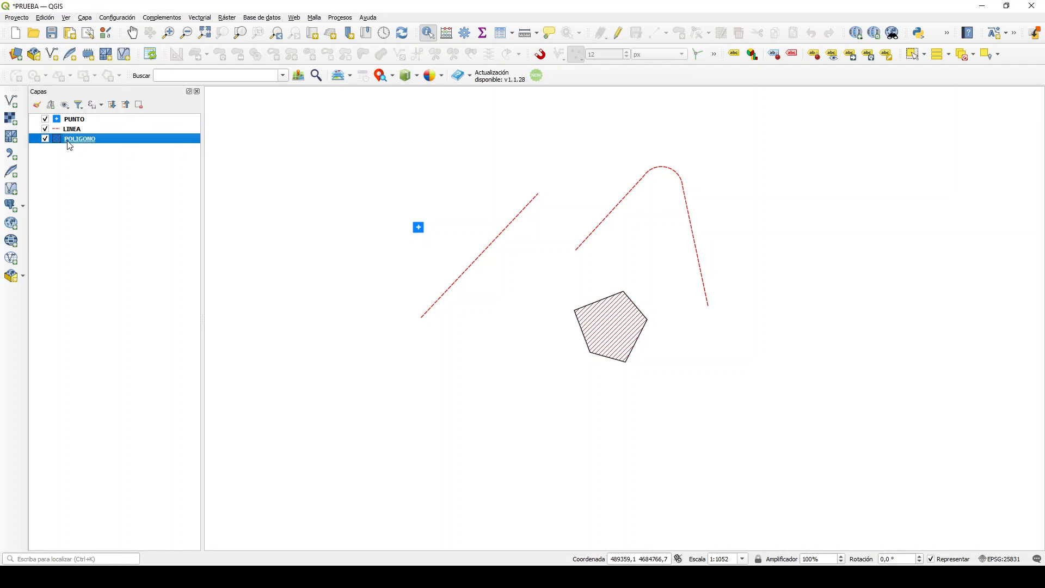
# Select the LINEA layer and turn on its editing mode.
pyautogui.click(74, 127)
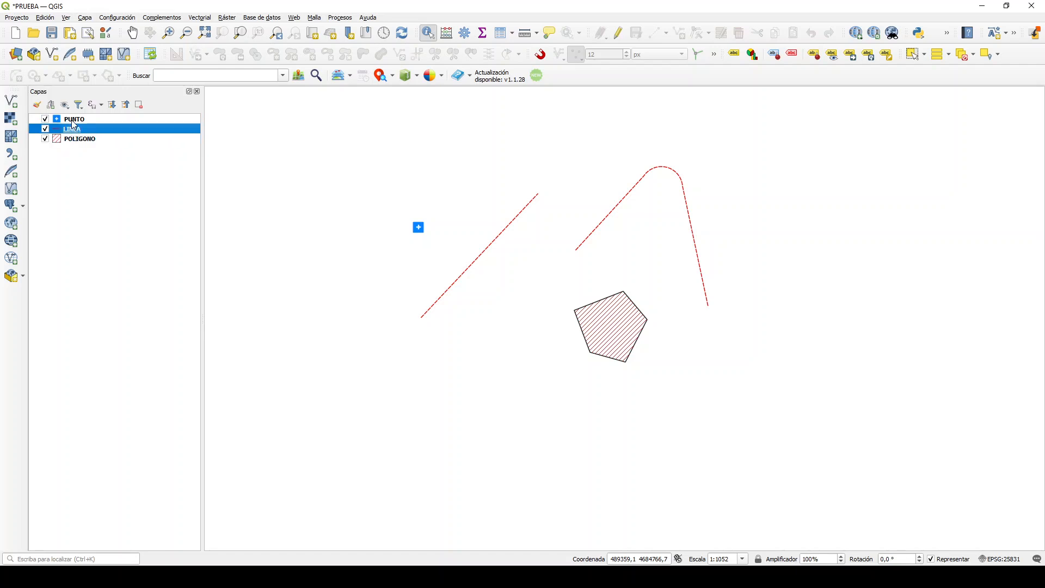
pyautogui.click(74, 121)
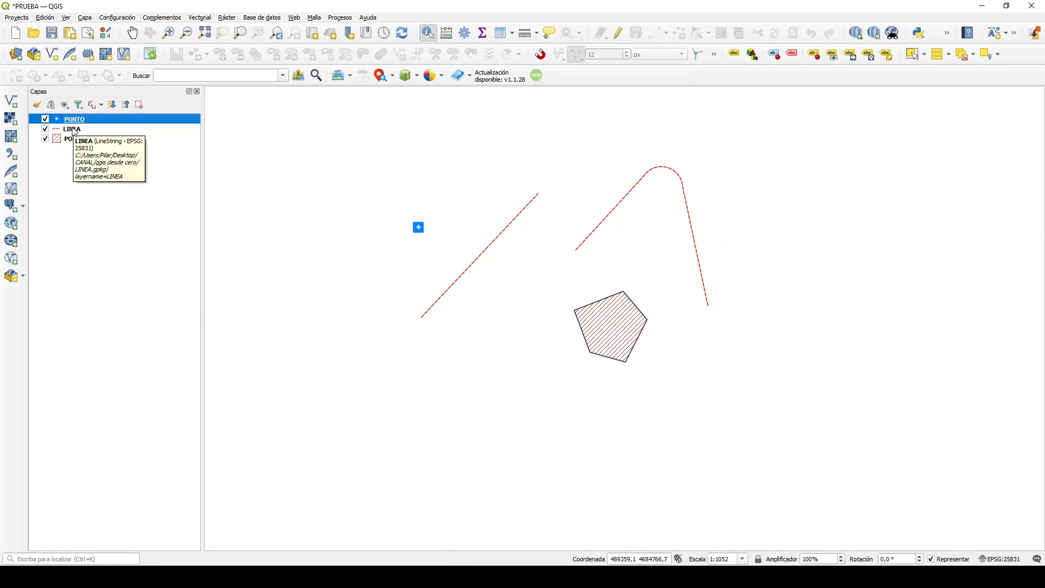
pyautogui.click(75, 131)
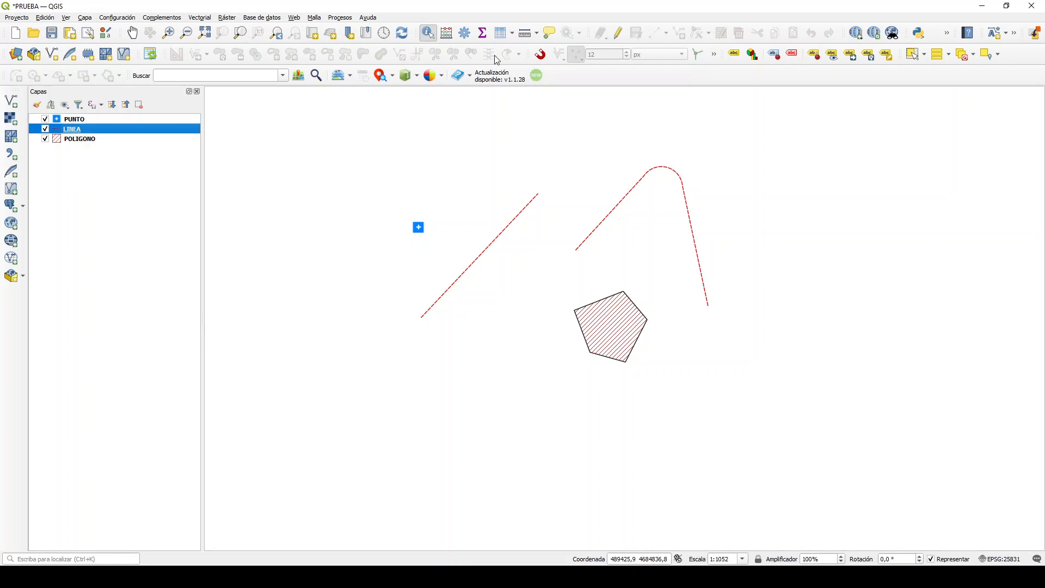
pyautogui.click(619, 34)
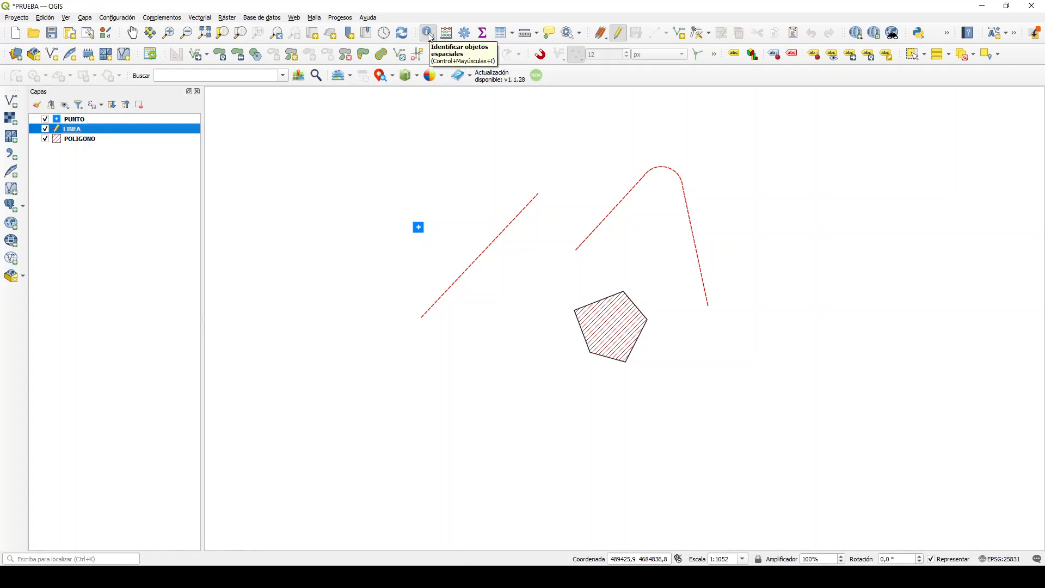
# Identify the straight line and the curved line in turn to inspect their attributes, leaving the values unedited.
pyautogui.click(430, 37)
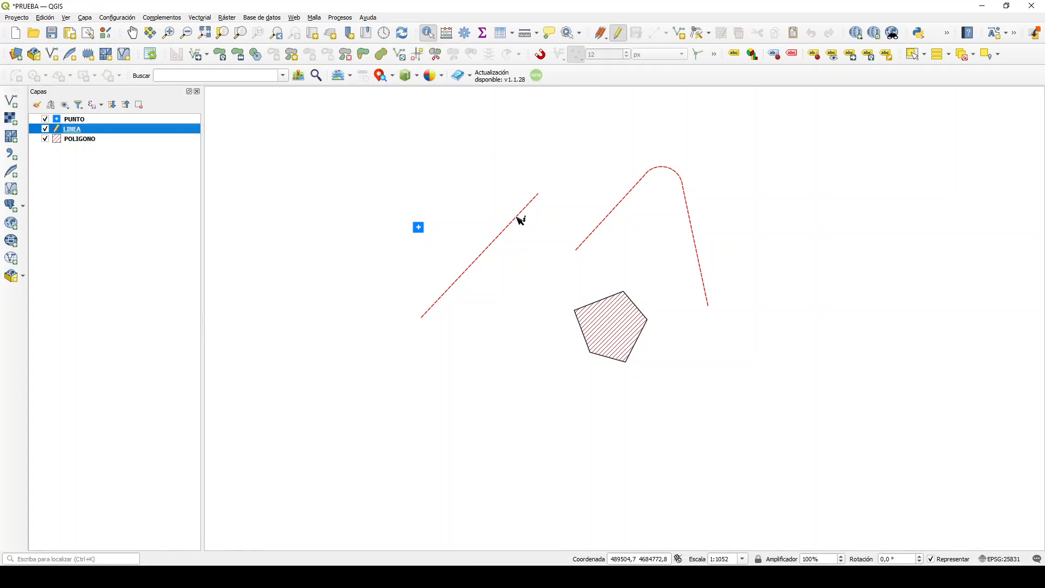
pyautogui.click(520, 220)
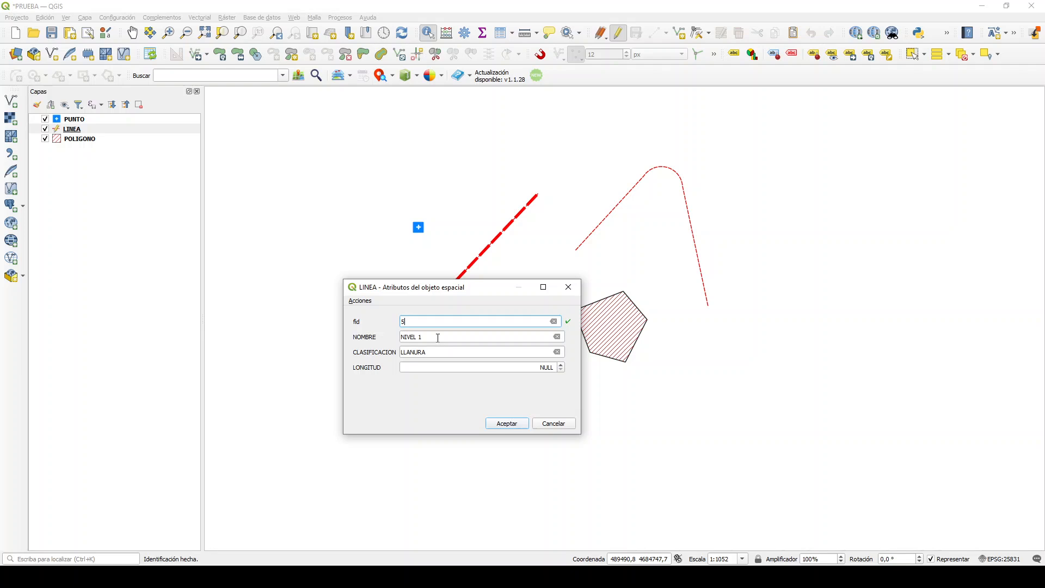
pyautogui.click(554, 424)
pyautogui.click(595, 233)
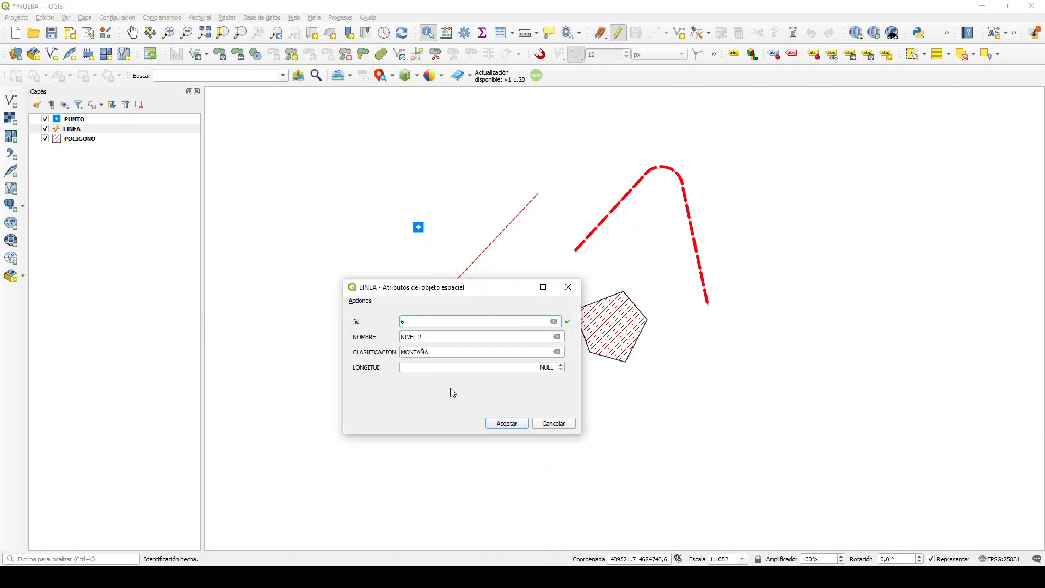
pyautogui.click(554, 424)
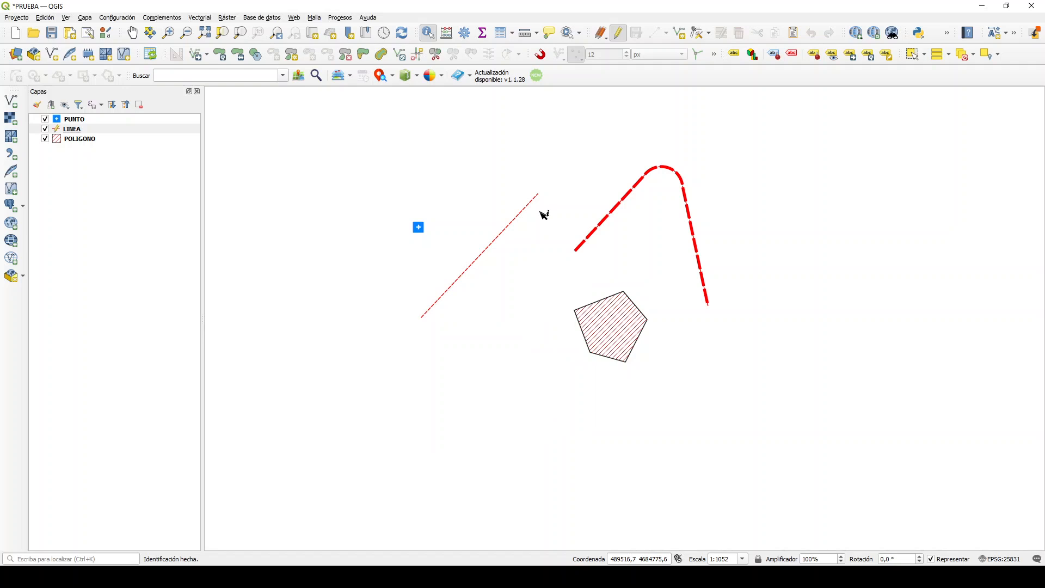
pyautogui.click(543, 213)
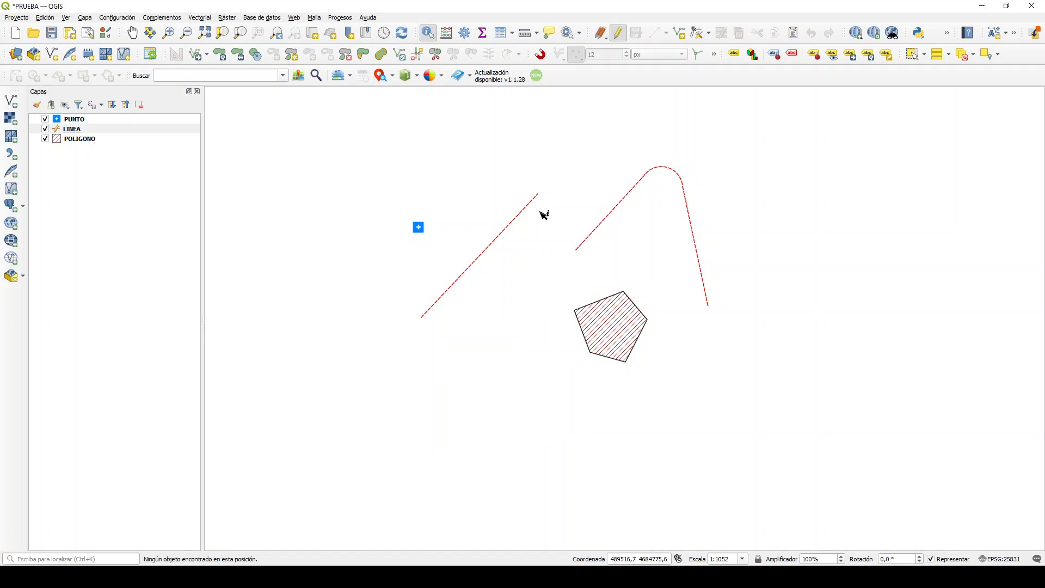
# Review the LINEA layer's attribute table and close it.
pyautogui.click(67, 132)
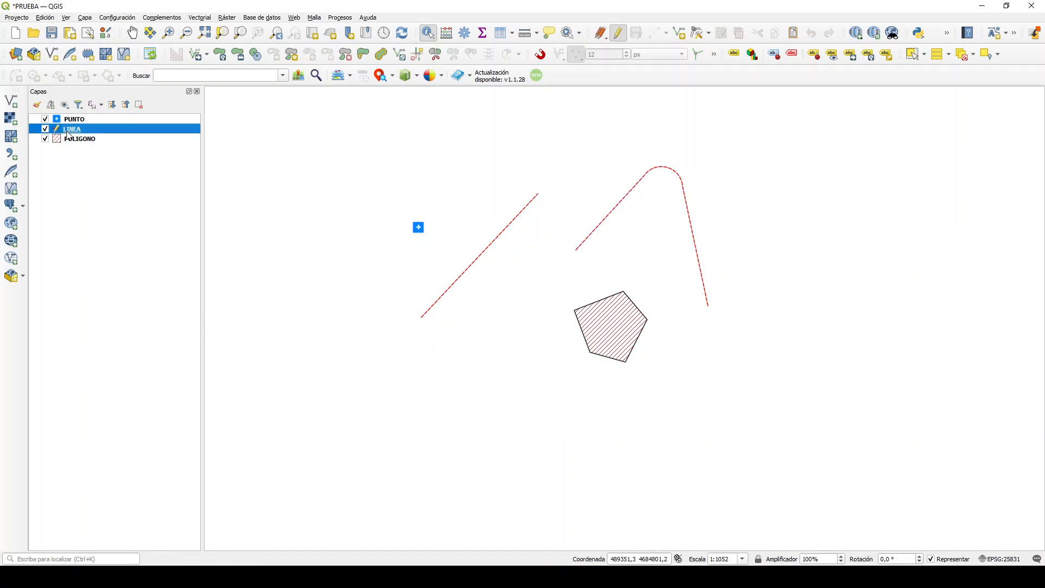
pyautogui.click(501, 39)
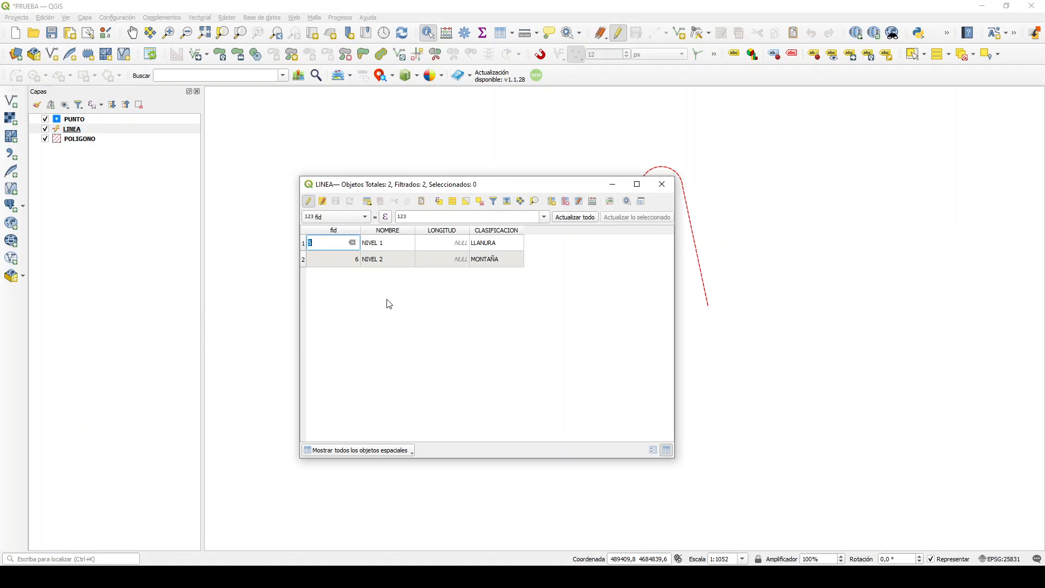
pyautogui.click(662, 187)
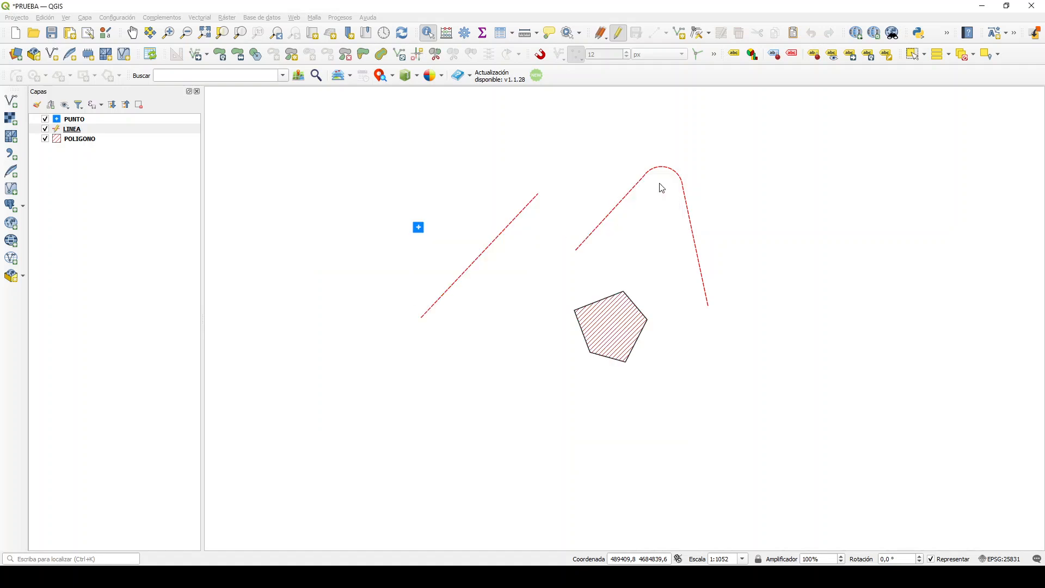
# Add an Entero (32 bit) field named ROTACION to the PUNTO layer's attribute table in editing mode.
pyautogui.click(77, 119)
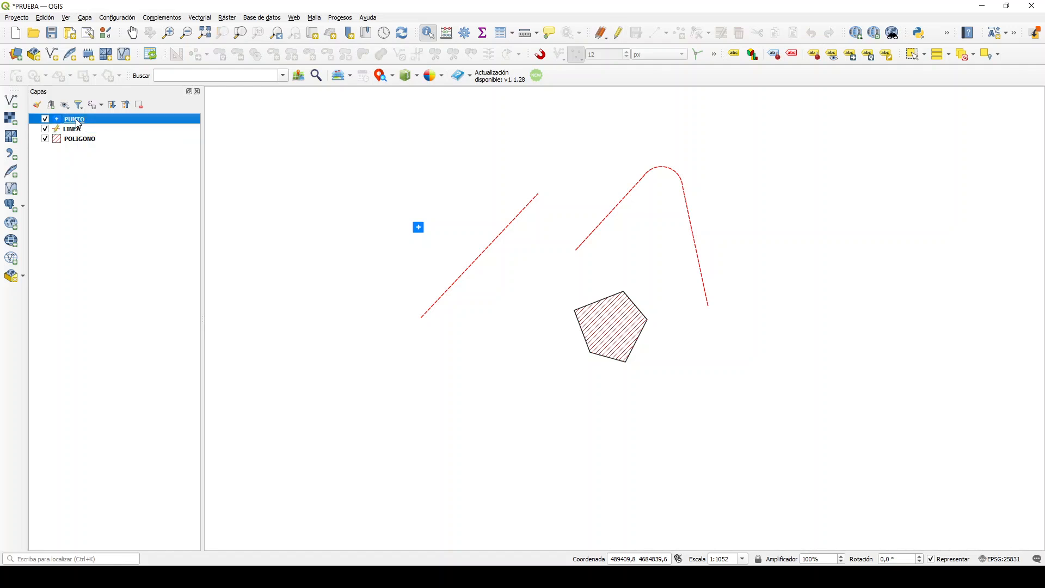
pyautogui.click(501, 34)
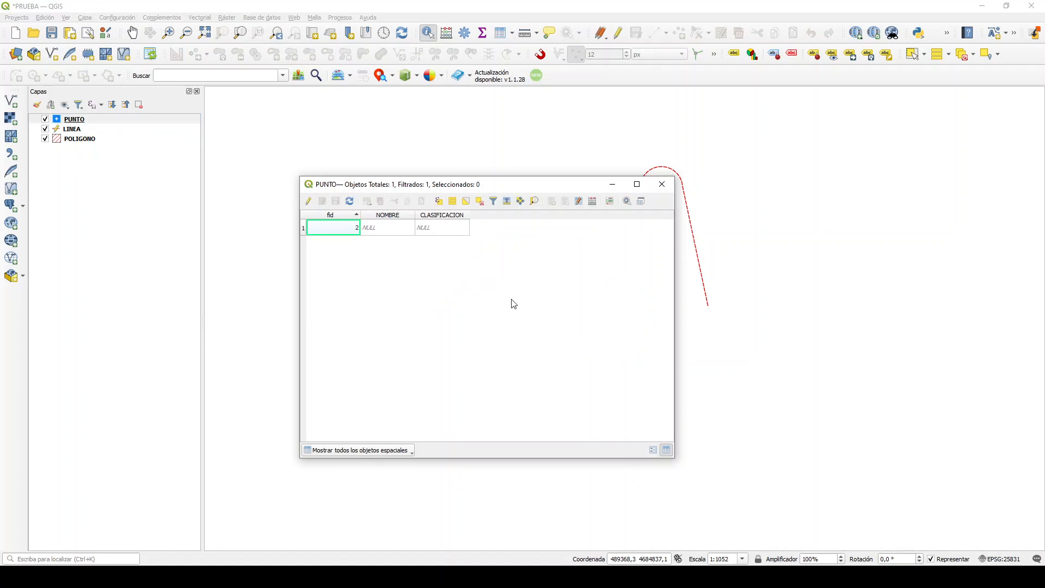
pyautogui.click(308, 202)
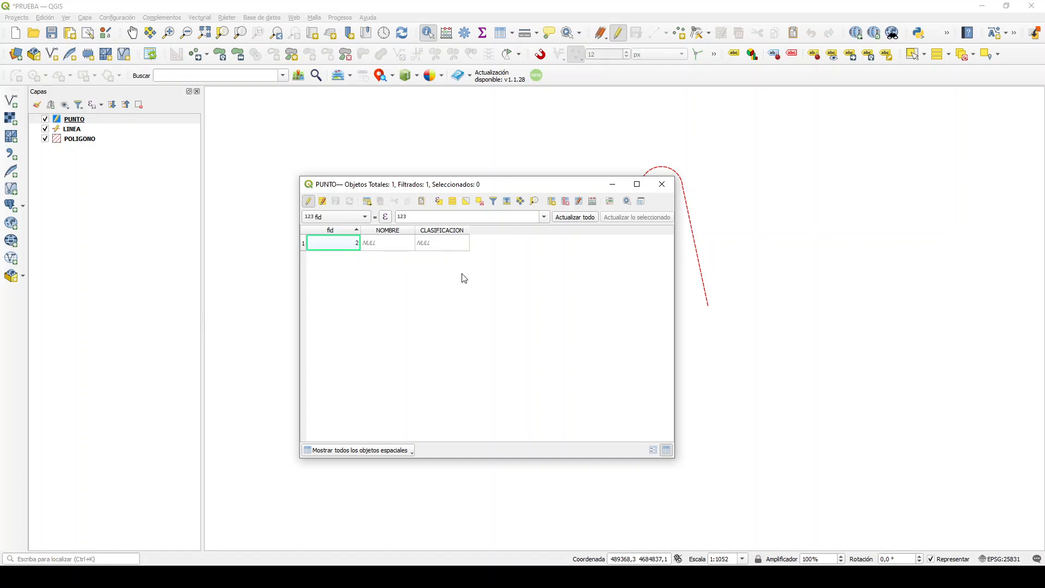
pyautogui.click(553, 203)
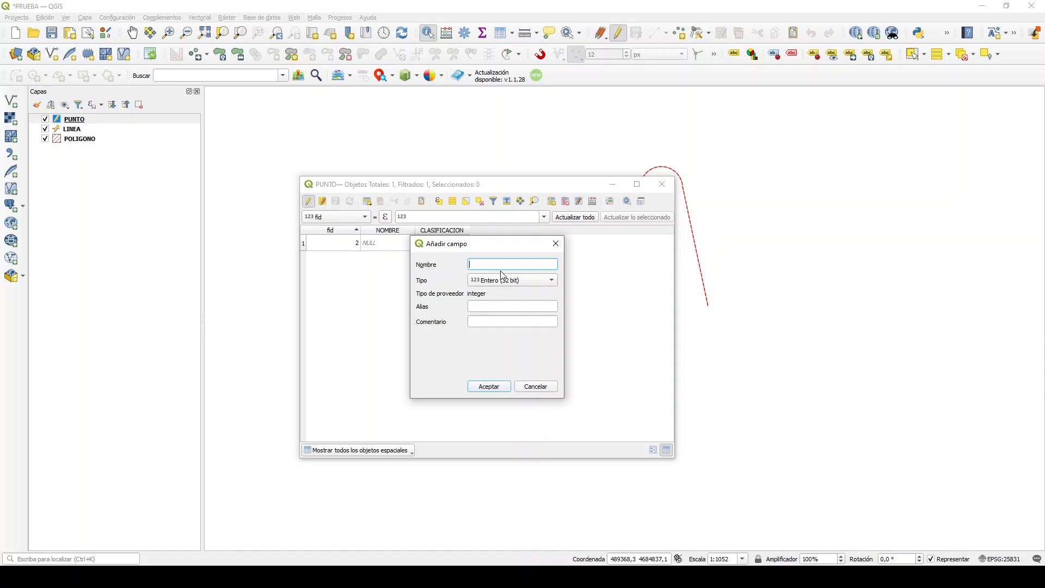
pyautogui.write('ROTACION')
pyautogui.click(551, 281)
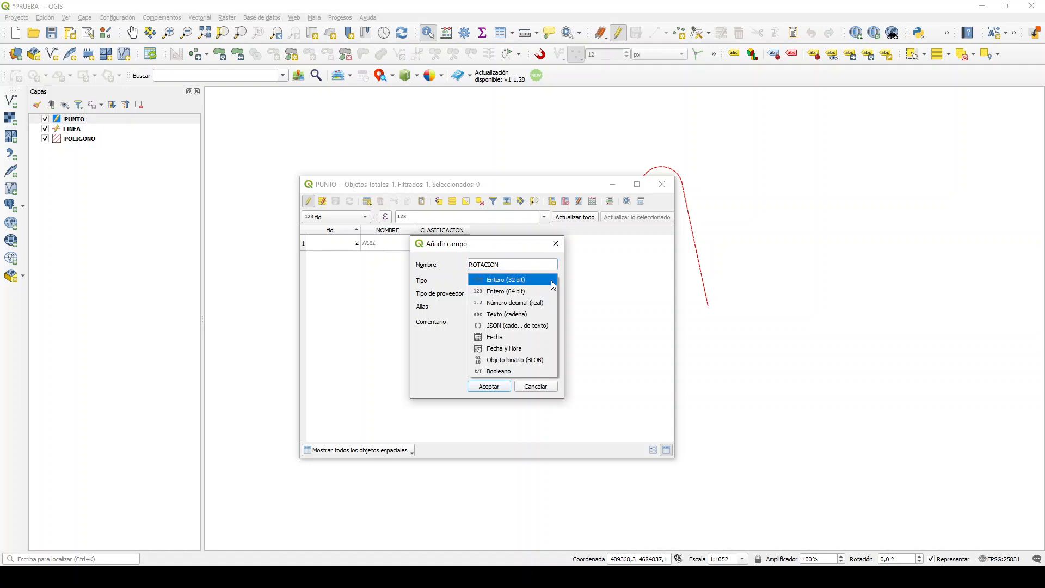
pyautogui.click(546, 282)
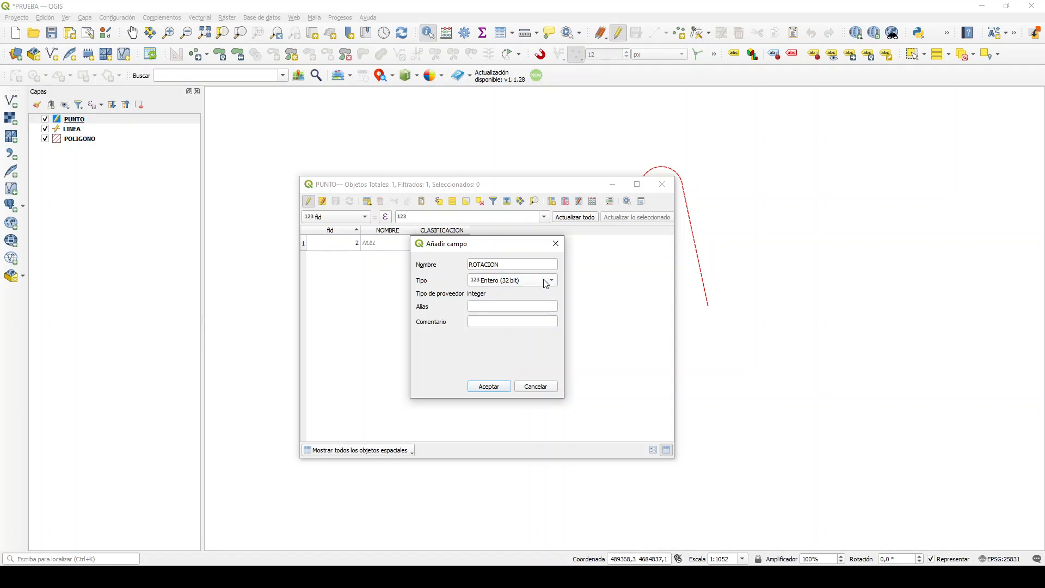
pyautogui.click(489, 387)
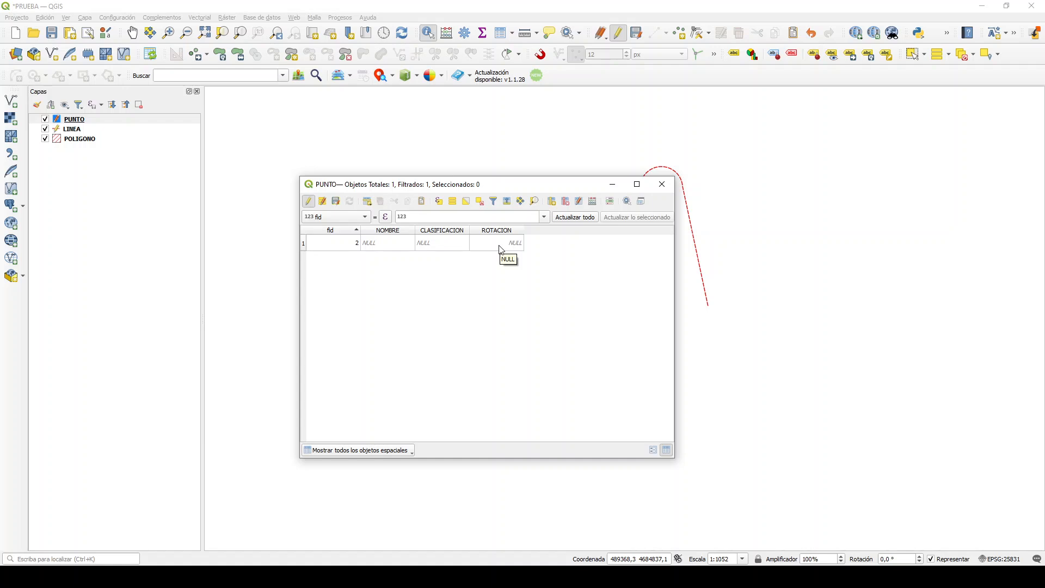
# Save the PUNTO layer's edits, end its editing mode and close the attribute table.
pyautogui.click(338, 203)
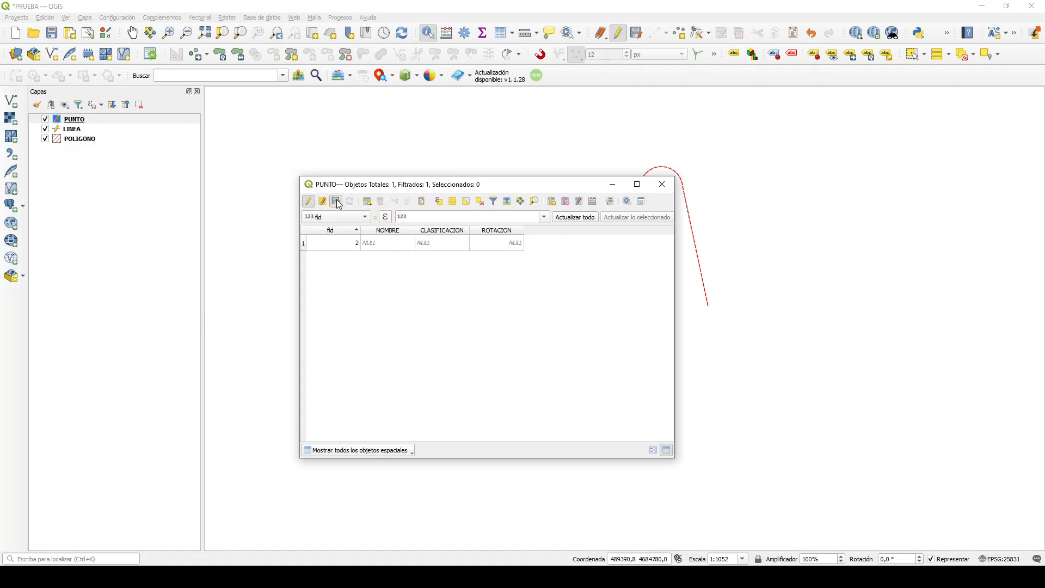
pyautogui.click(308, 202)
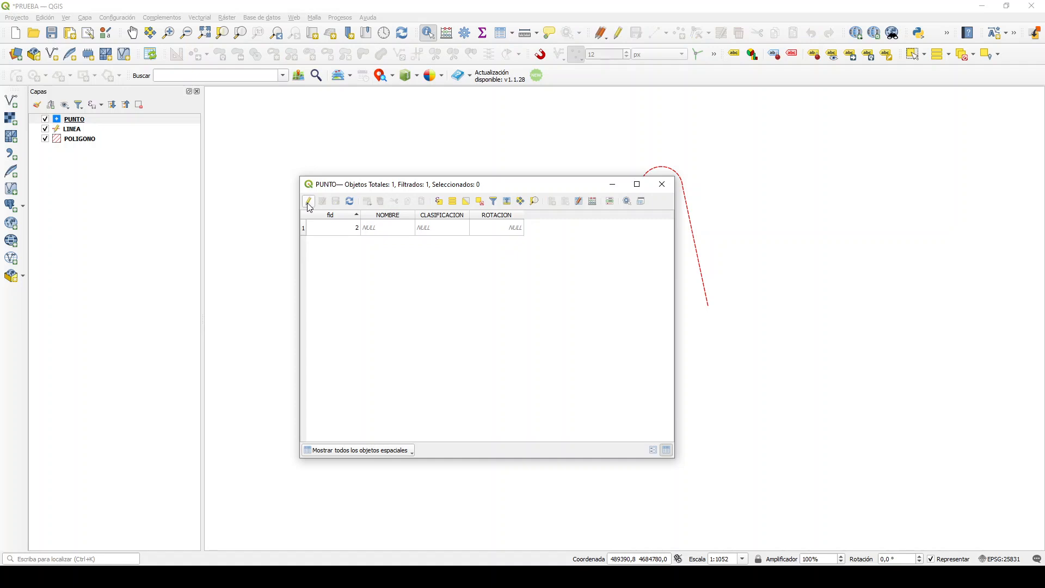
pyautogui.click(661, 184)
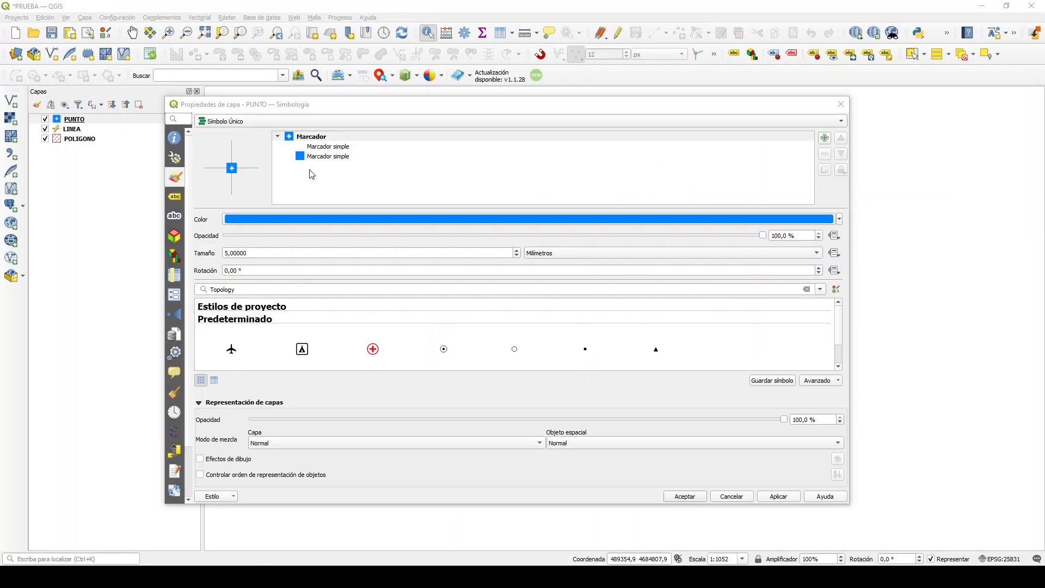
# In the PUNTO layer's symbology, define the white cross marker's rotation from the ROTACION field.
pyautogui.click(341, 148)
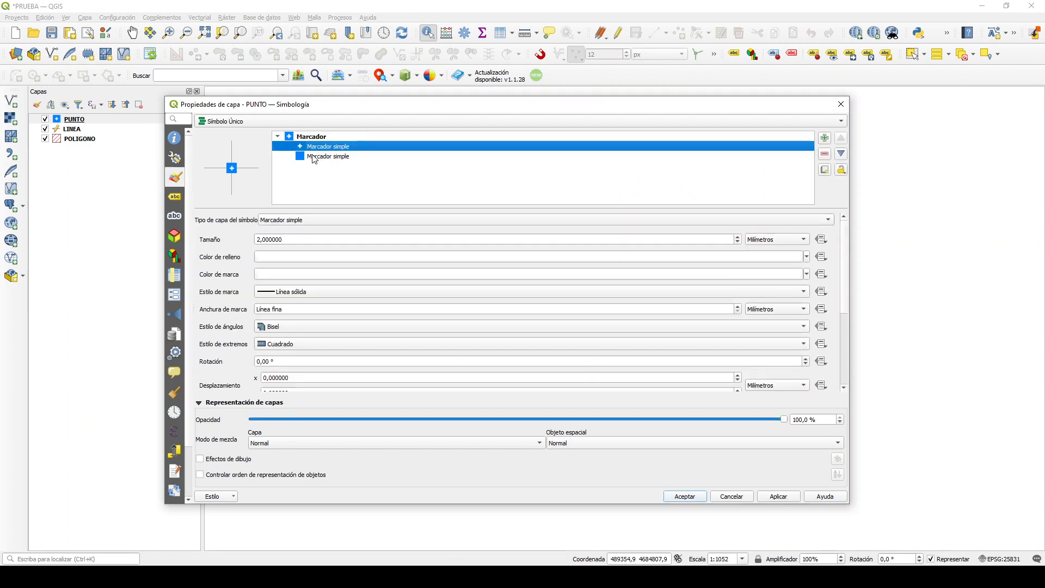
pyautogui.click(315, 158)
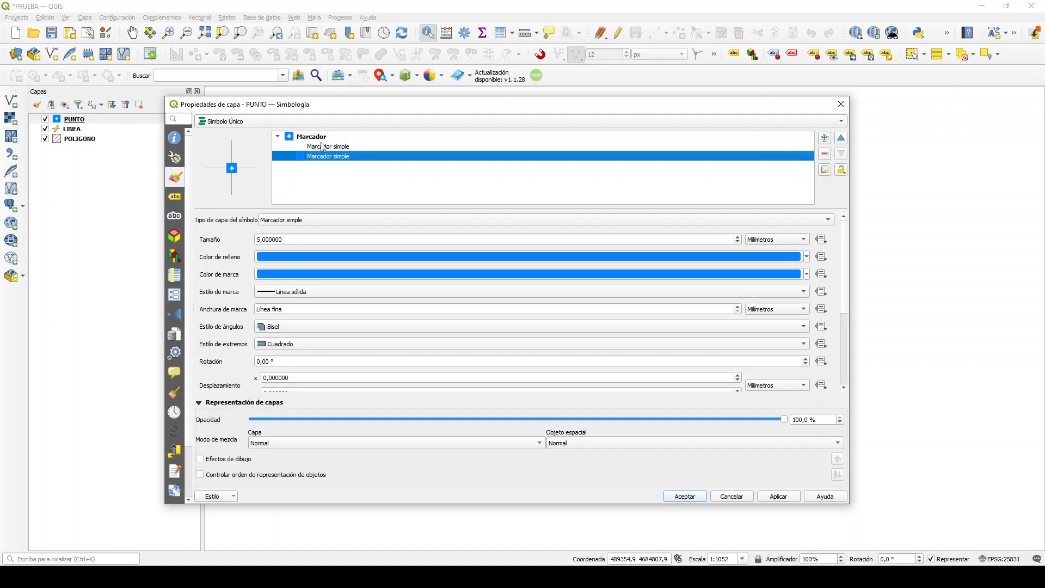
pyautogui.click(324, 147)
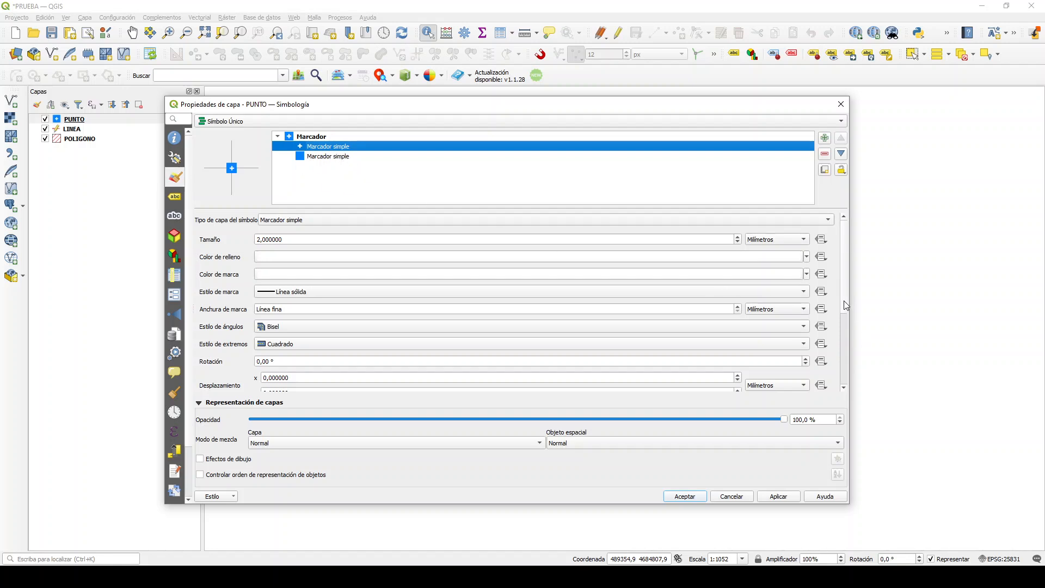
pyautogui.scroll(-2, 844, 301)
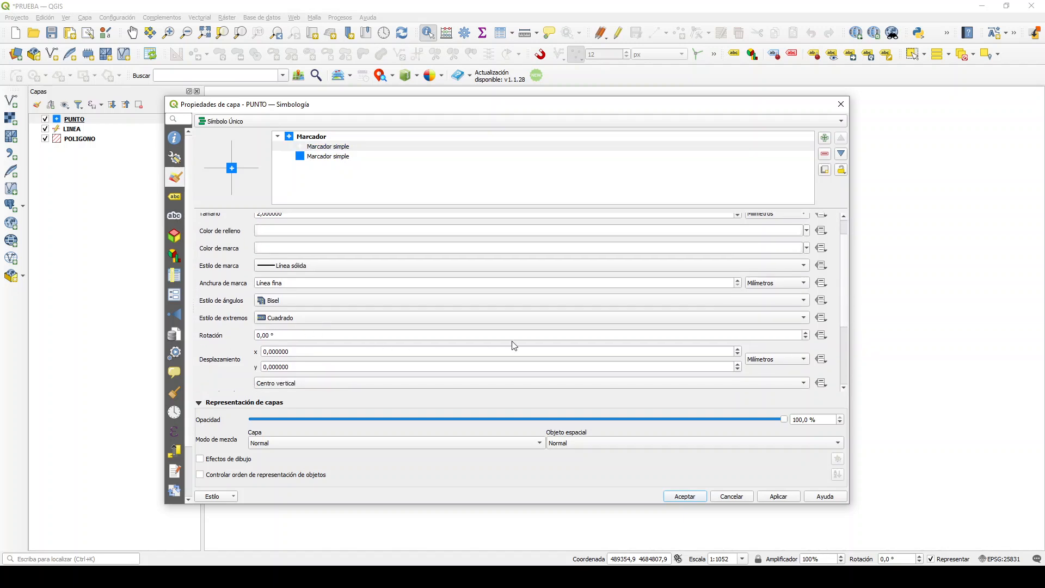
pyautogui.click(821, 336)
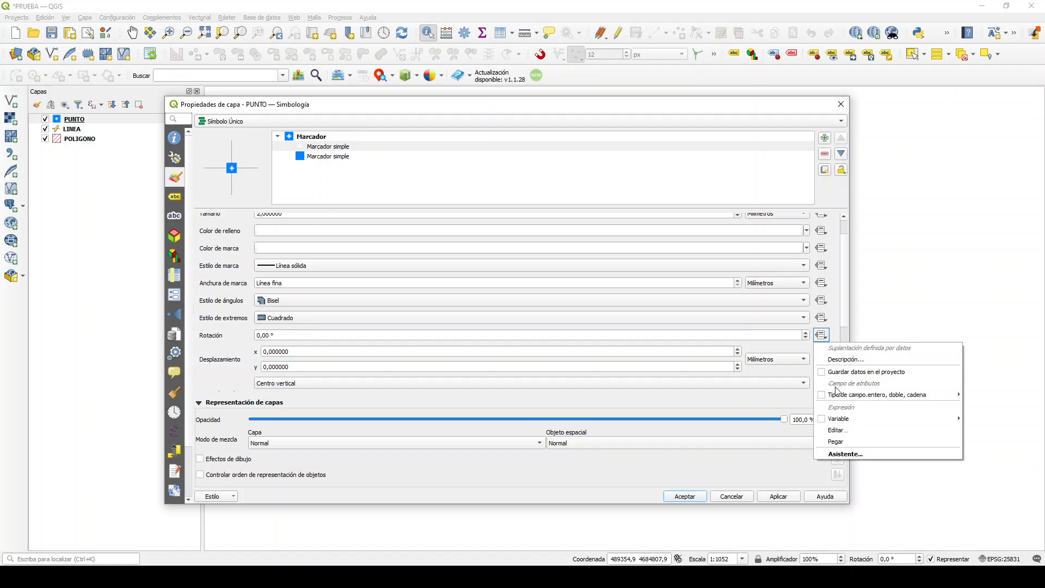
pyautogui.moveTo(837, 397)
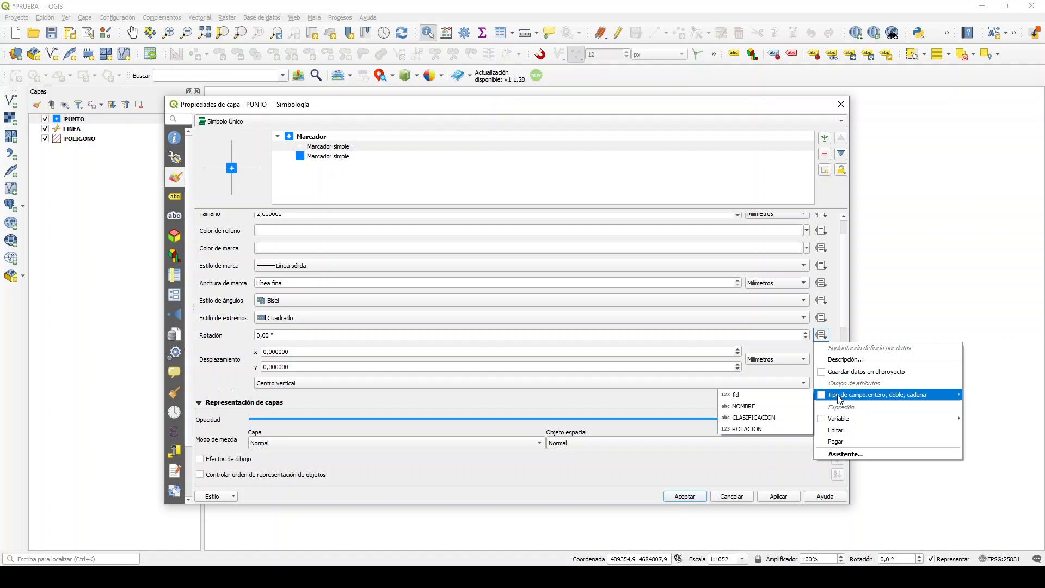
pyautogui.click(743, 430)
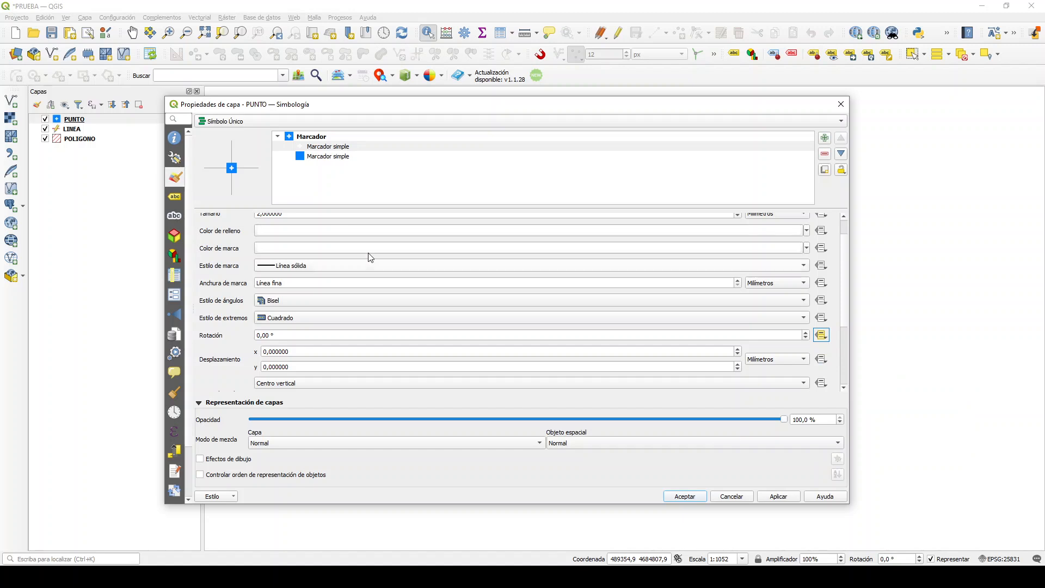
# Define the blue square marker's rotation from the ROTACION field and accept the PUNTO layer's symbology.
pyautogui.click(319, 158)
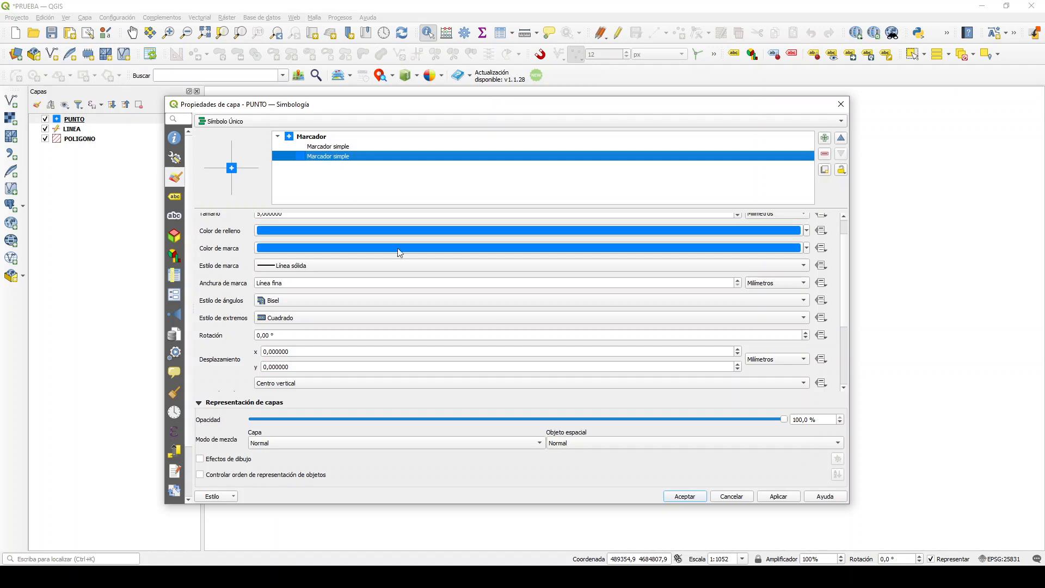
pyautogui.click(821, 335)
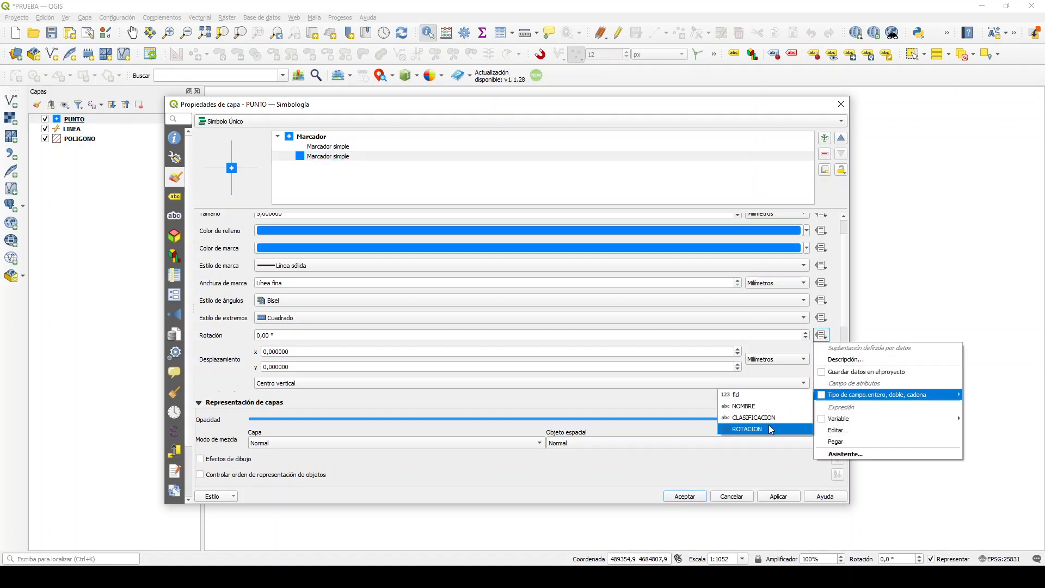
pyautogui.click(770, 423)
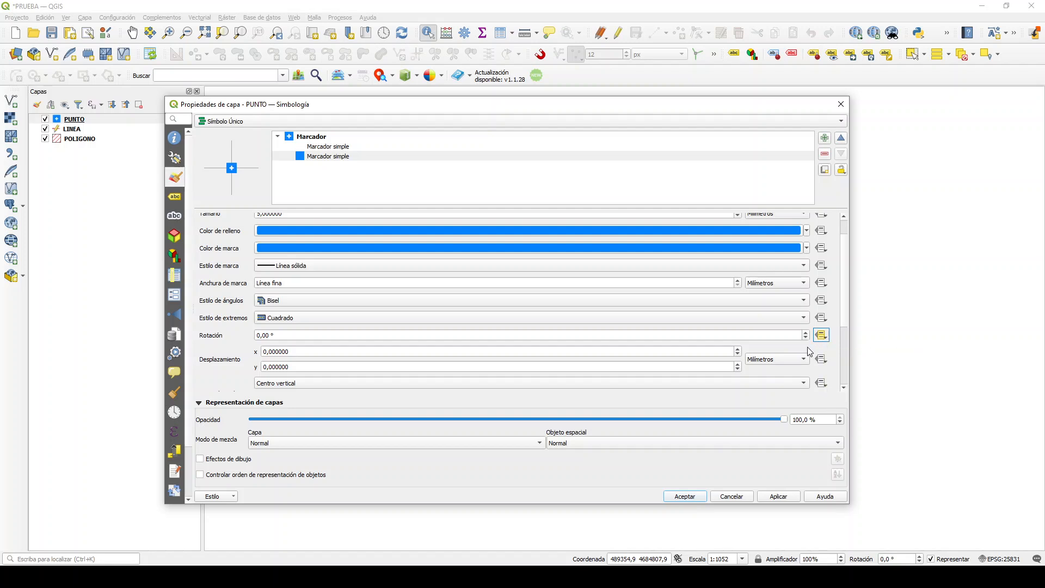
pyautogui.click(690, 496)
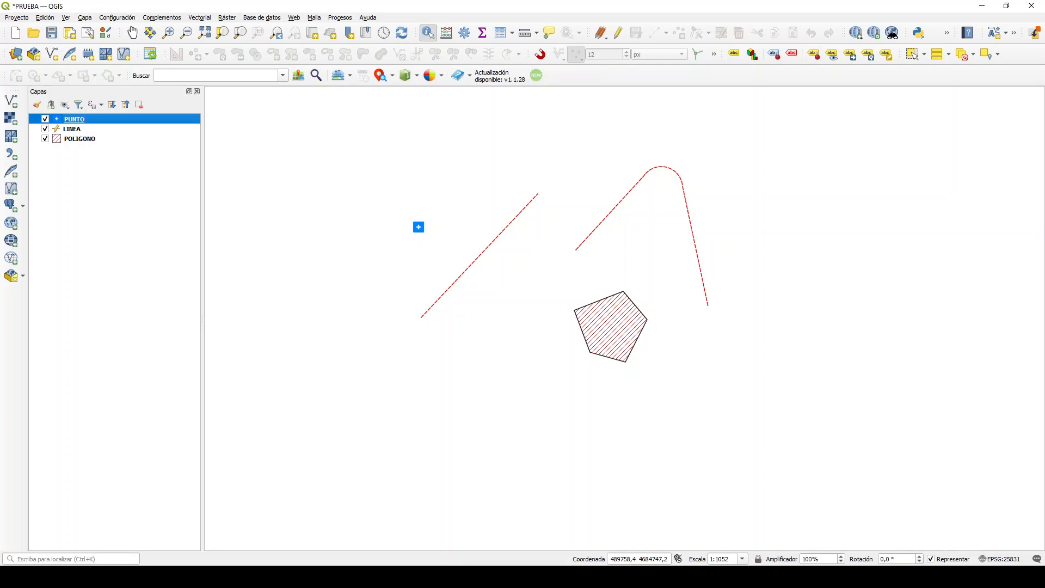
# Put the PUNTO layer in editing mode, rotate its point symbol on the map, and end the editing.
pyautogui.click(75, 119)
pyautogui.click(622, 35)
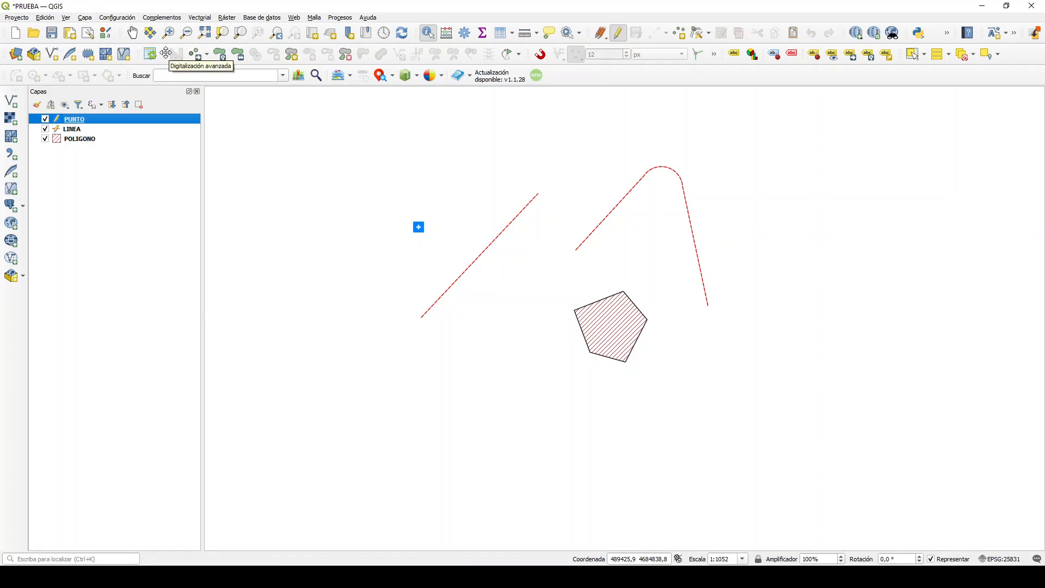
pyautogui.click(510, 54)
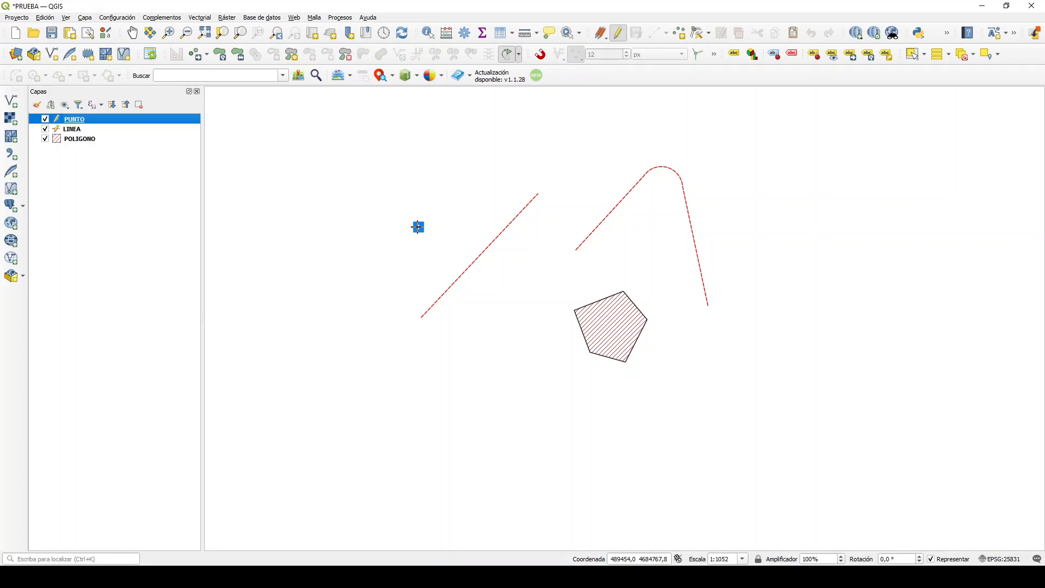
pyautogui.moveTo(418, 227); pyautogui.dragTo(350, 257)
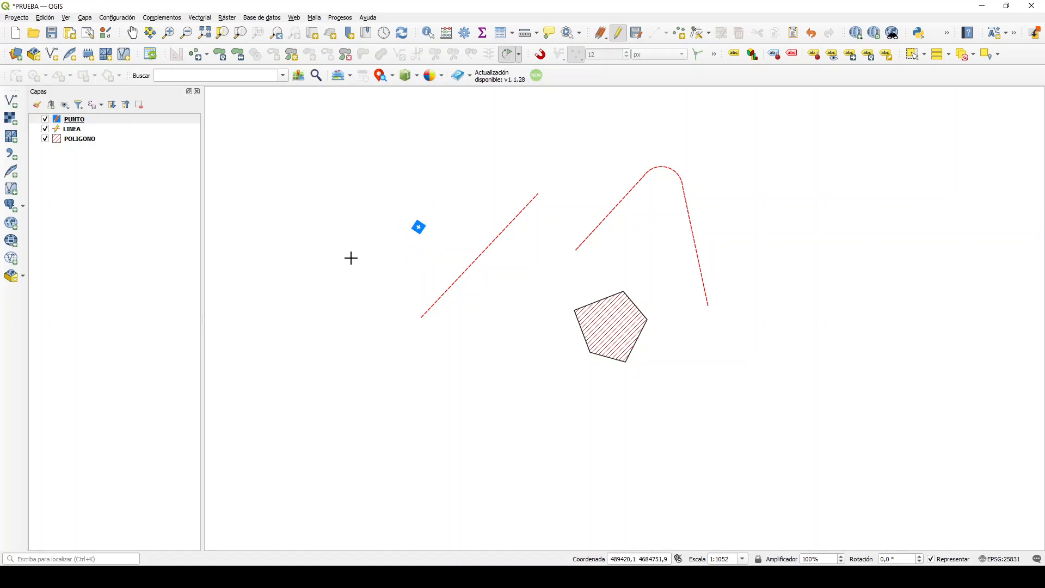
pyautogui.moveTo(419, 227); pyautogui.dragTo(440, 273)
pyautogui.click(619, 35)
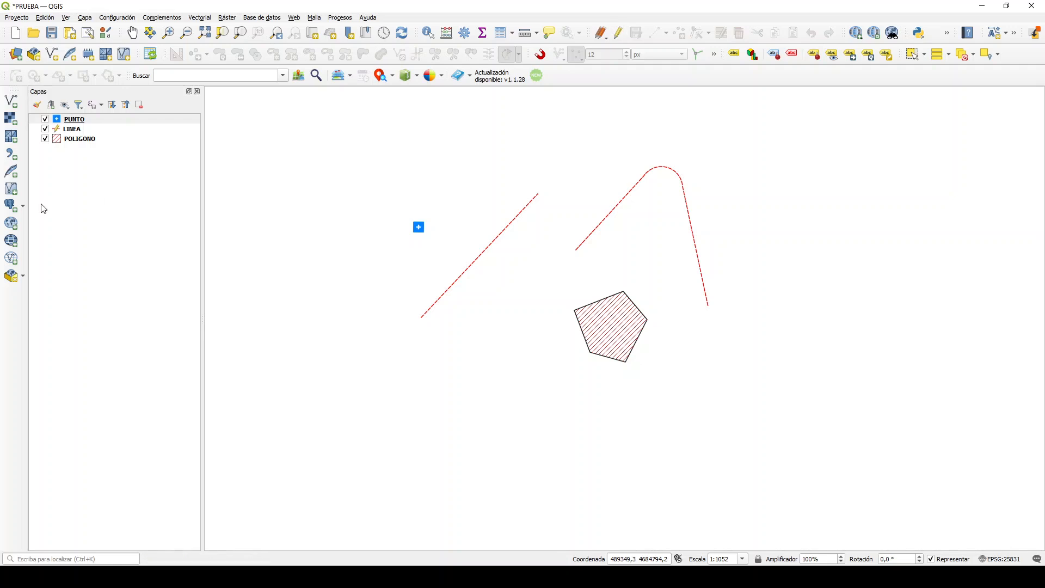
# Open the LINEA layer's attribute table and sort its records by NOMBRE.
pyautogui.click(73, 130)
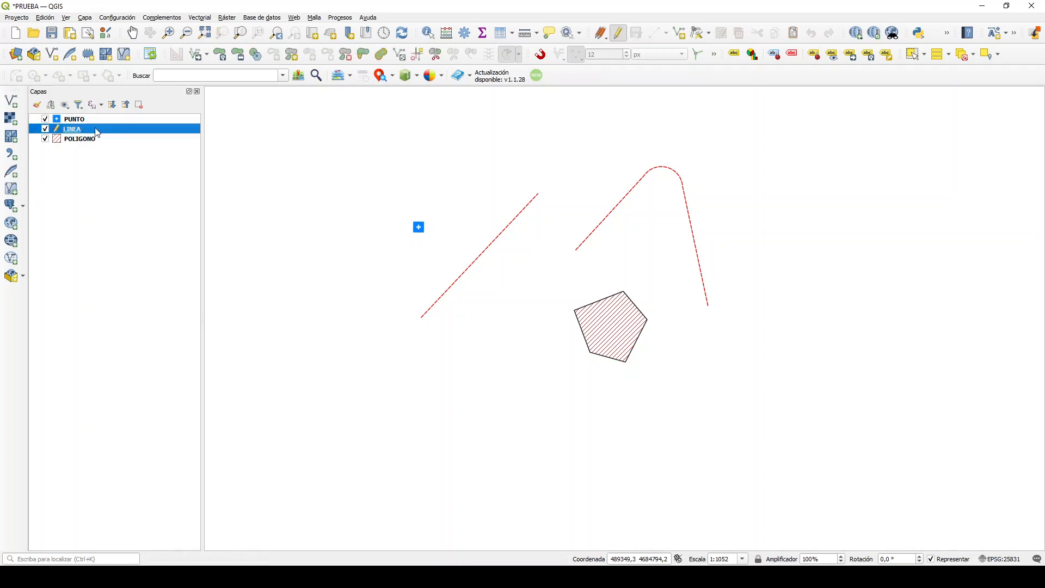
pyautogui.click(507, 40)
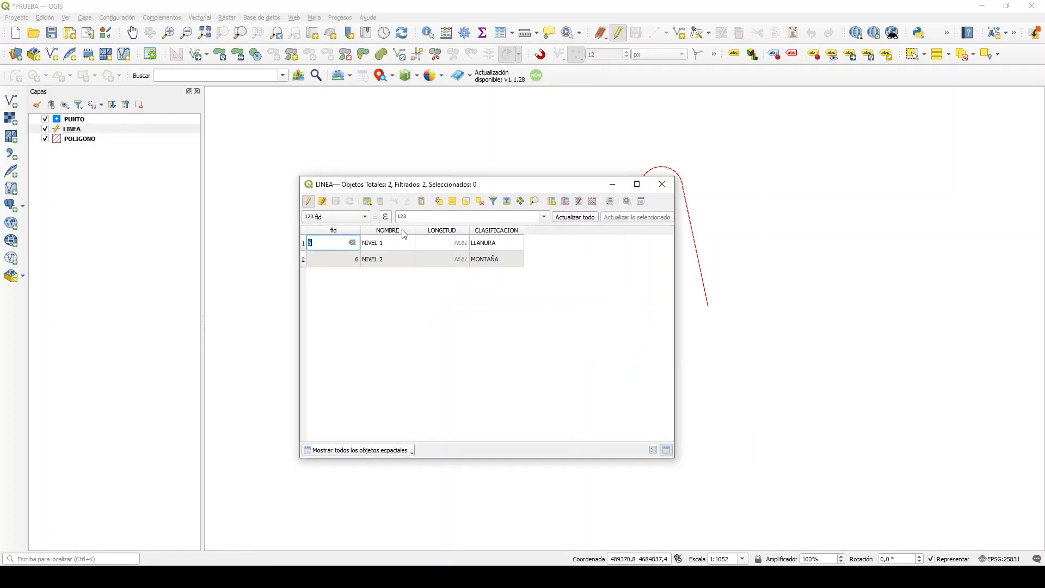
pyautogui.click(396, 230)
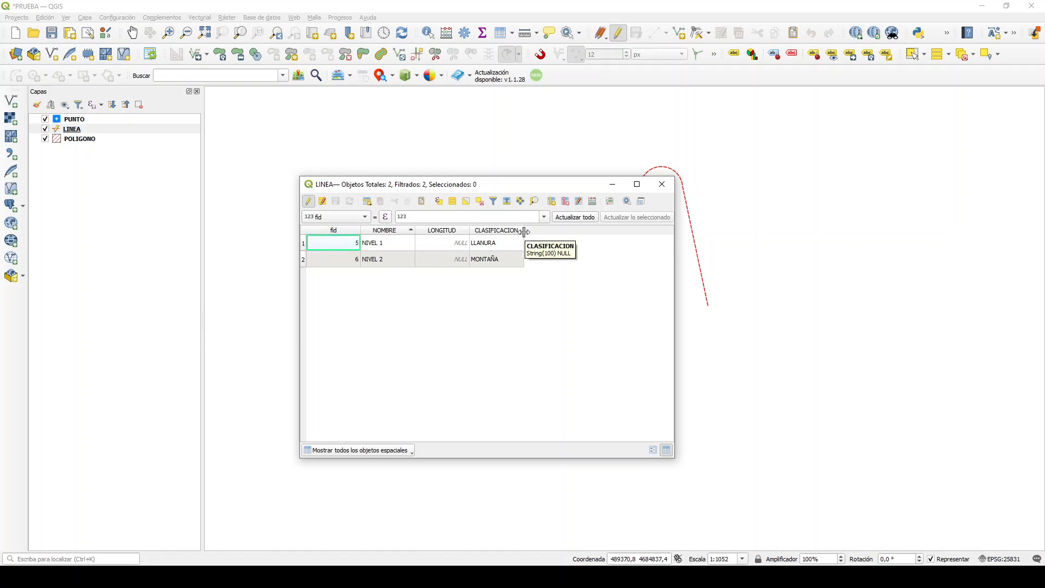
pyautogui.doubleClick(447, 244)
pyautogui.click(442, 261)
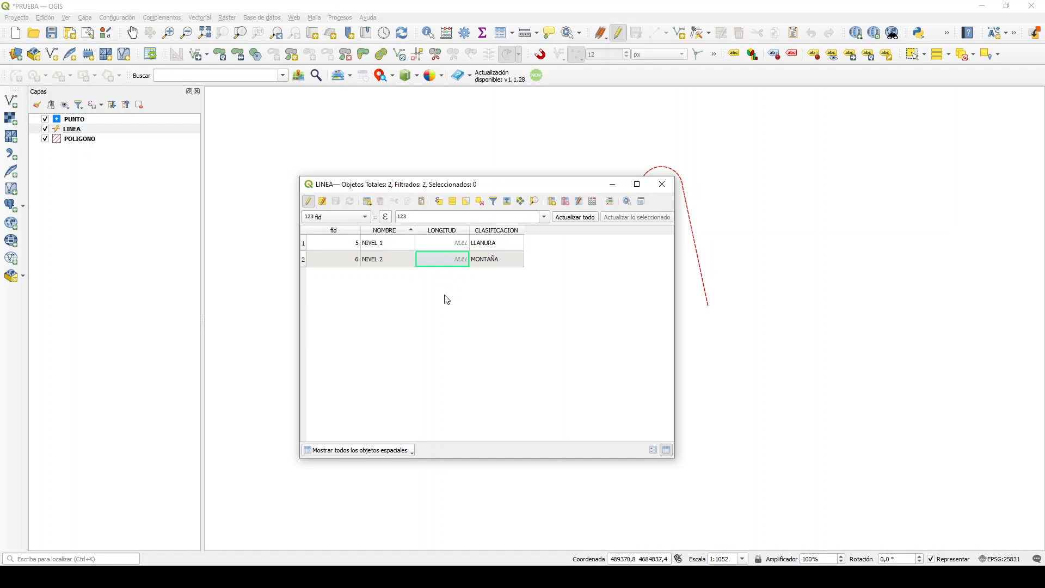
# Open the field calculator for the LINEA layer and set it to update the existing LONGITUD field.
pyautogui.click(594, 206)
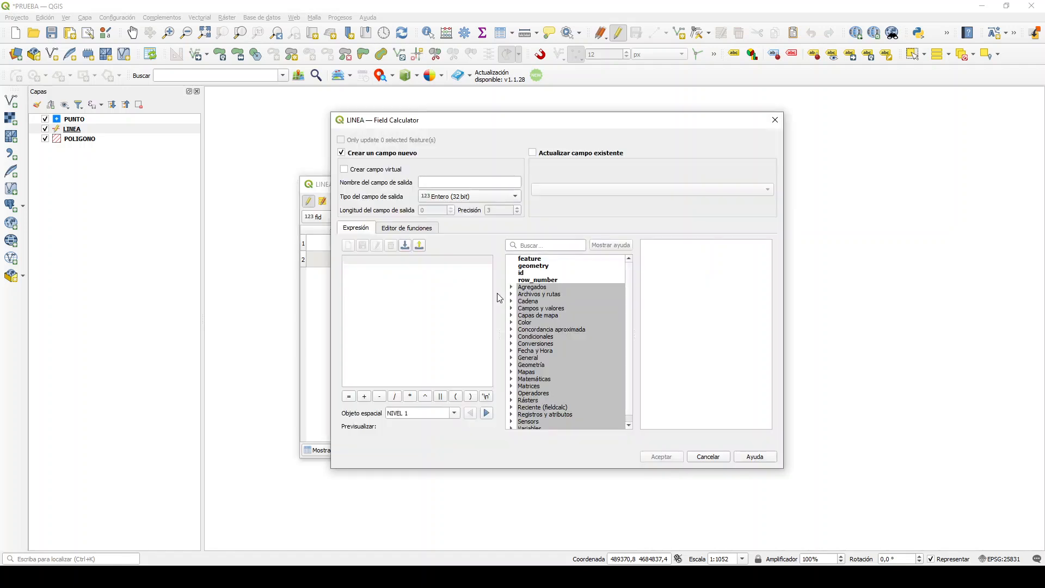
pyautogui.click(533, 154)
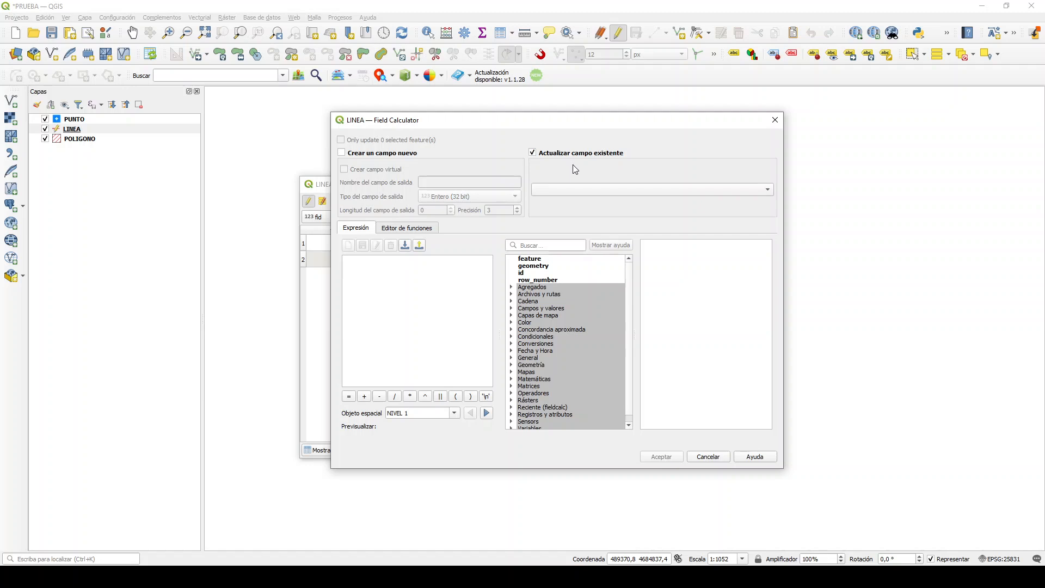
pyautogui.click(767, 191)
pyautogui.click(574, 225)
pyautogui.click(366, 266)
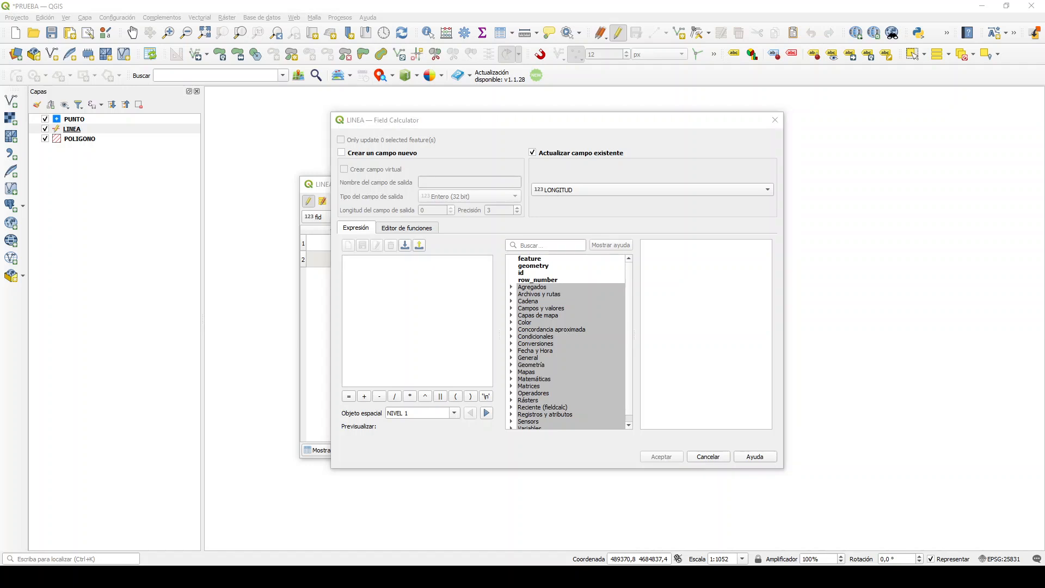
pyautogui.click(357, 270)
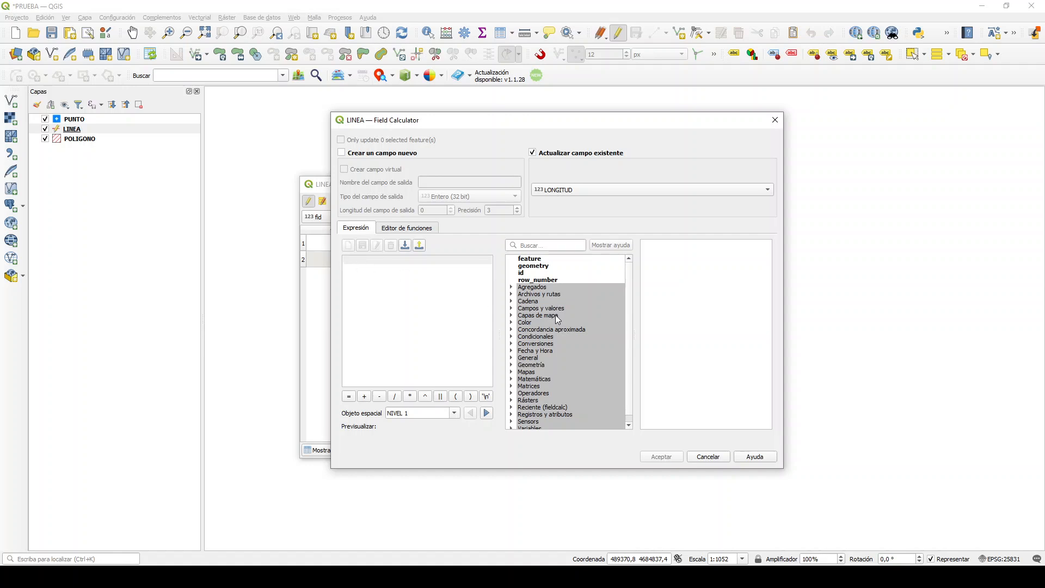
# Search the calculator's functions for LENG and insert the length function from the Geometría group into the expression.
pyautogui.click(531, 302)
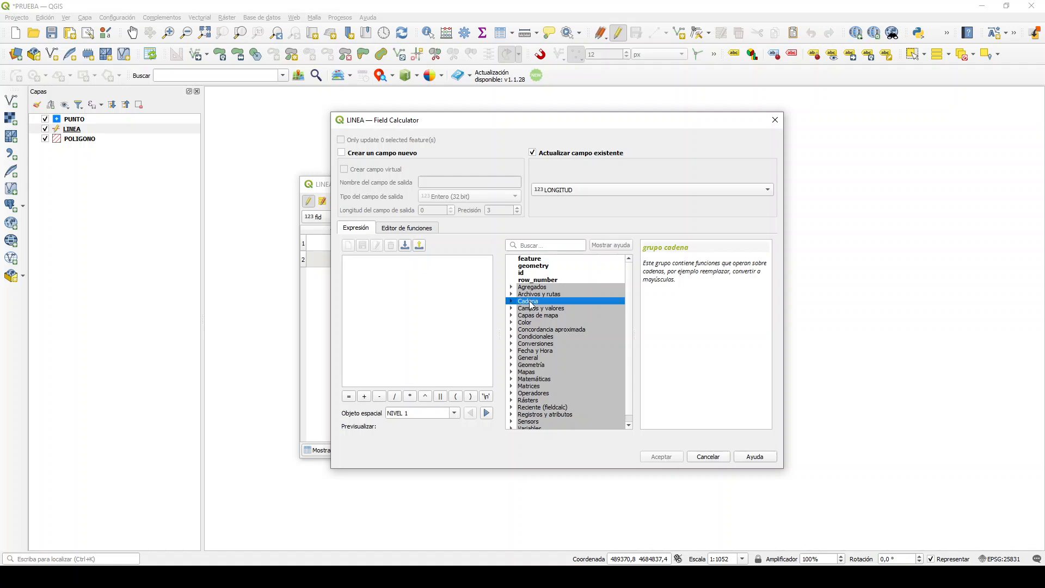
pyautogui.click(536, 245)
pyautogui.write('LENG')
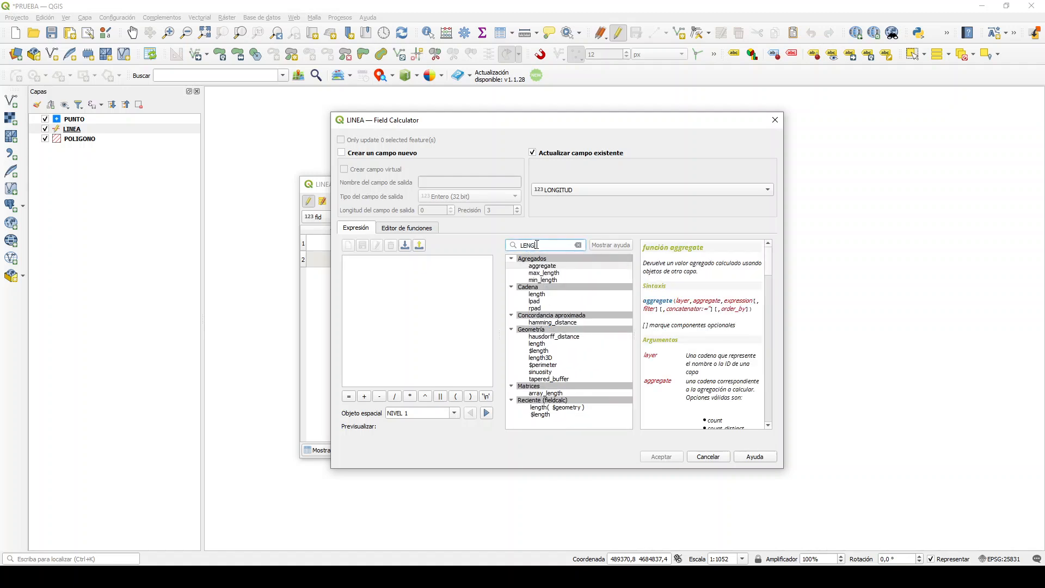
pyautogui.write('H')
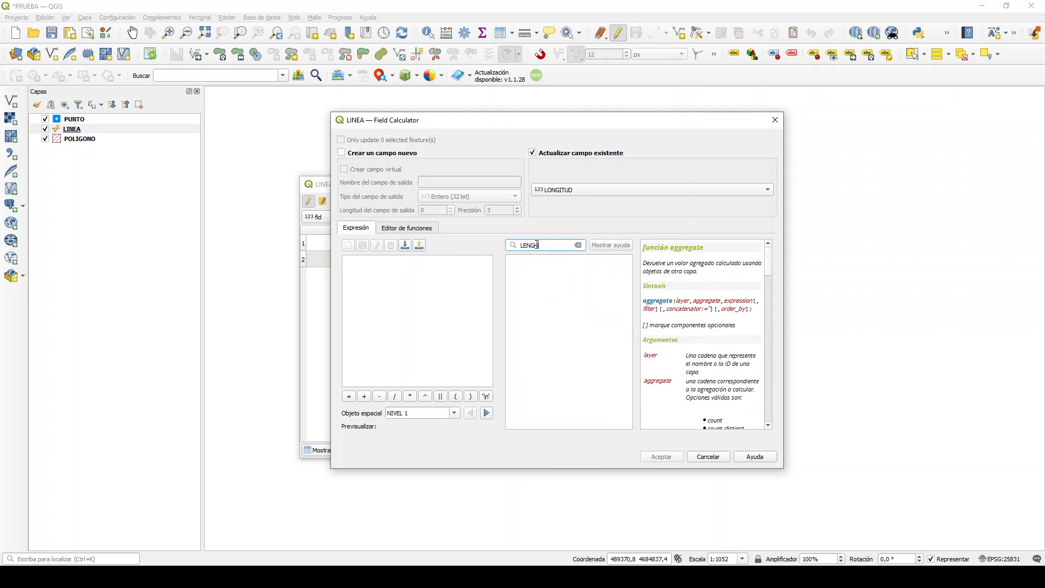
pyautogui.press('BackSpace')
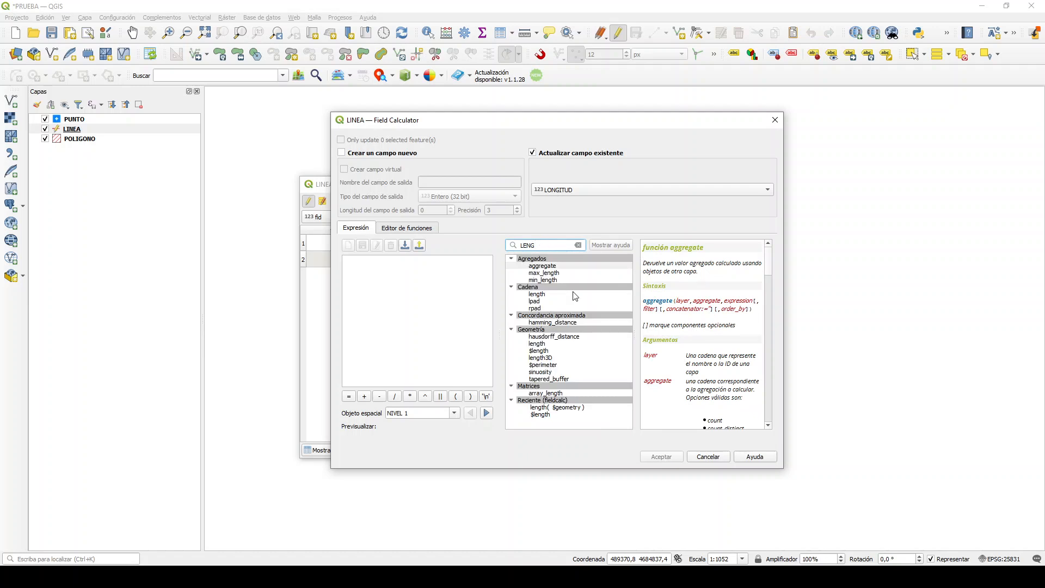
pyautogui.click(537, 345)
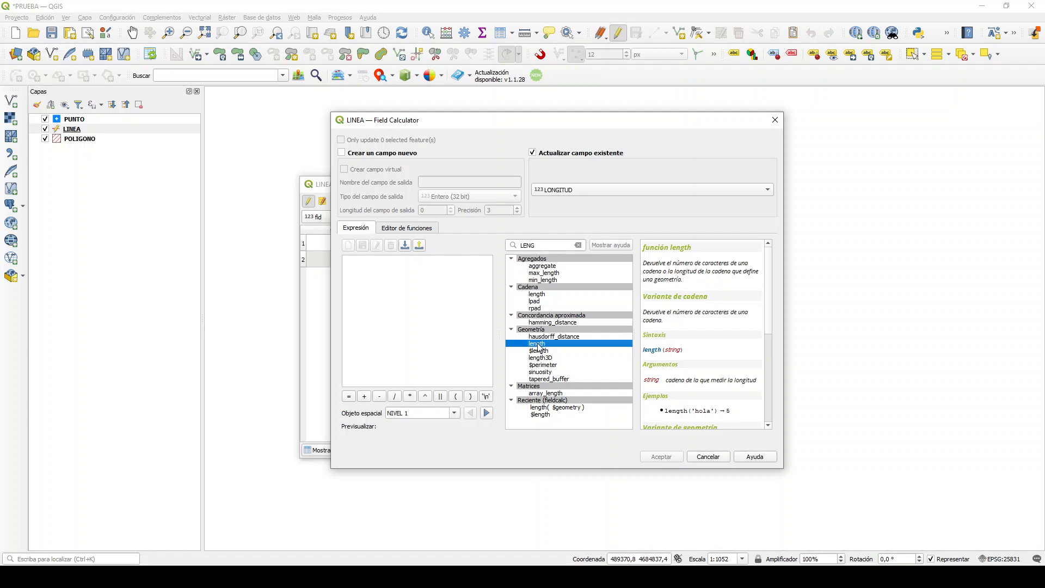
pyautogui.doubleClick(538, 345)
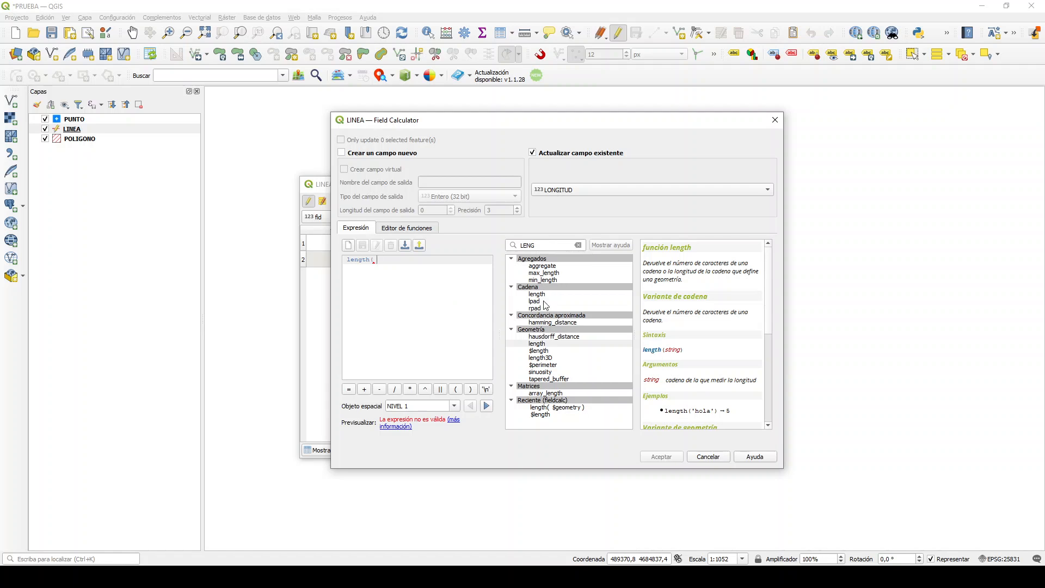
# Search for GEOME, complete the expression as length( $geometry ) and apply it to the LONGITUD field.
pyautogui.moveTo(536, 244); pyautogui.dragTo(503, 244)
pyautogui.write('GEOME')
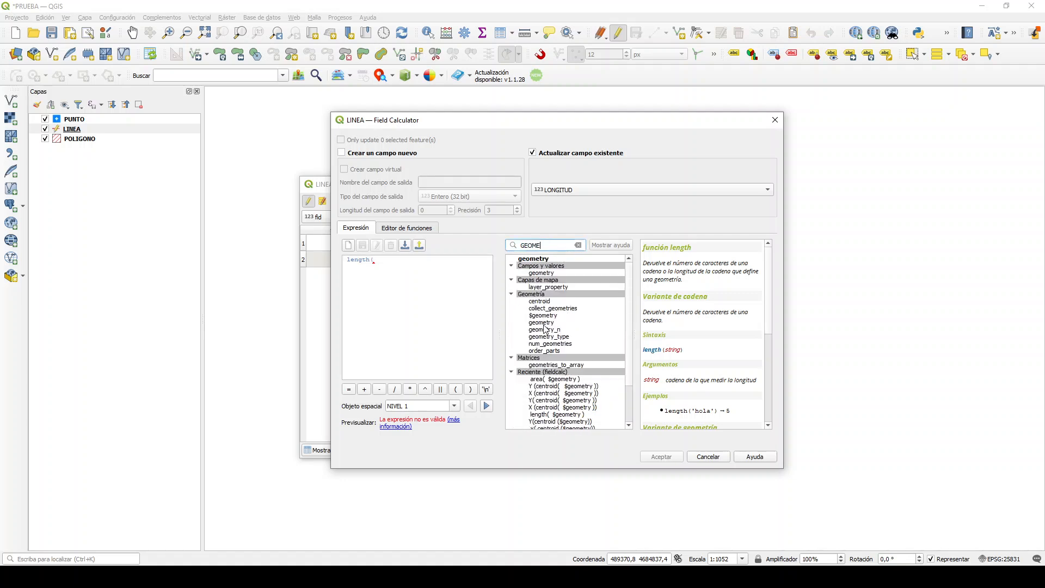
pyautogui.click(543, 315)
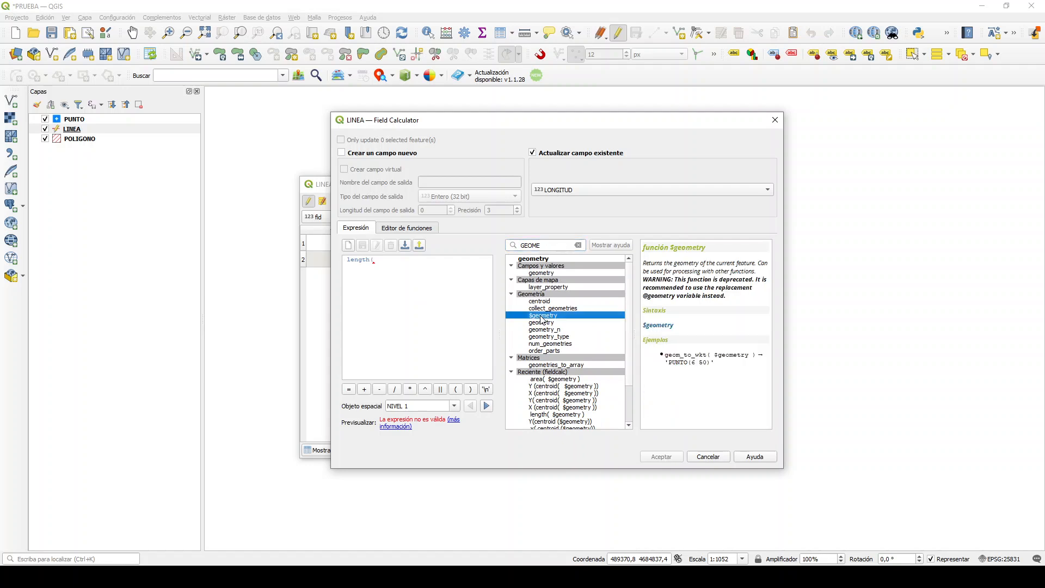
pyautogui.doubleClick(542, 316)
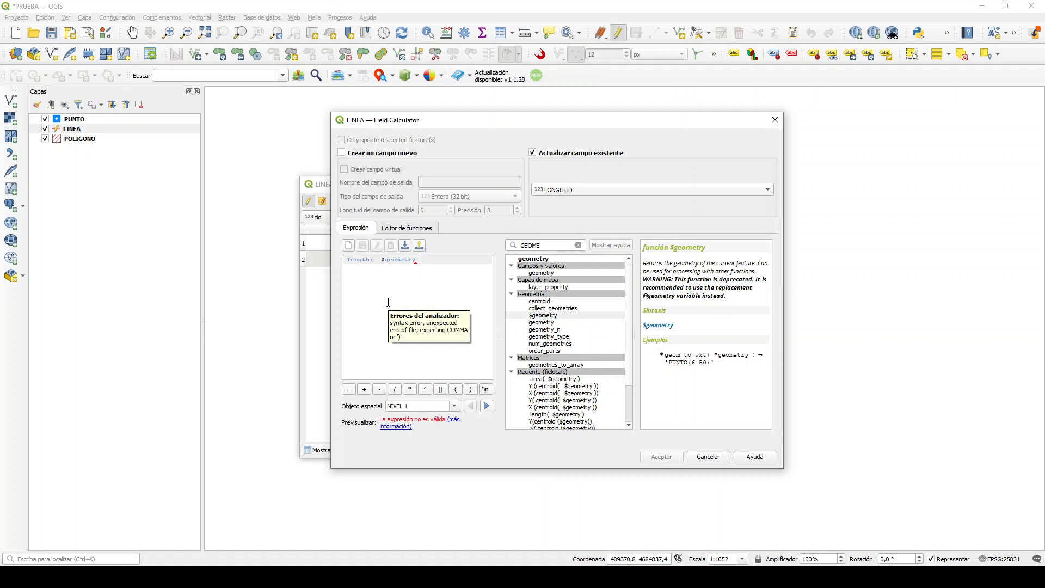
pyautogui.write(')')
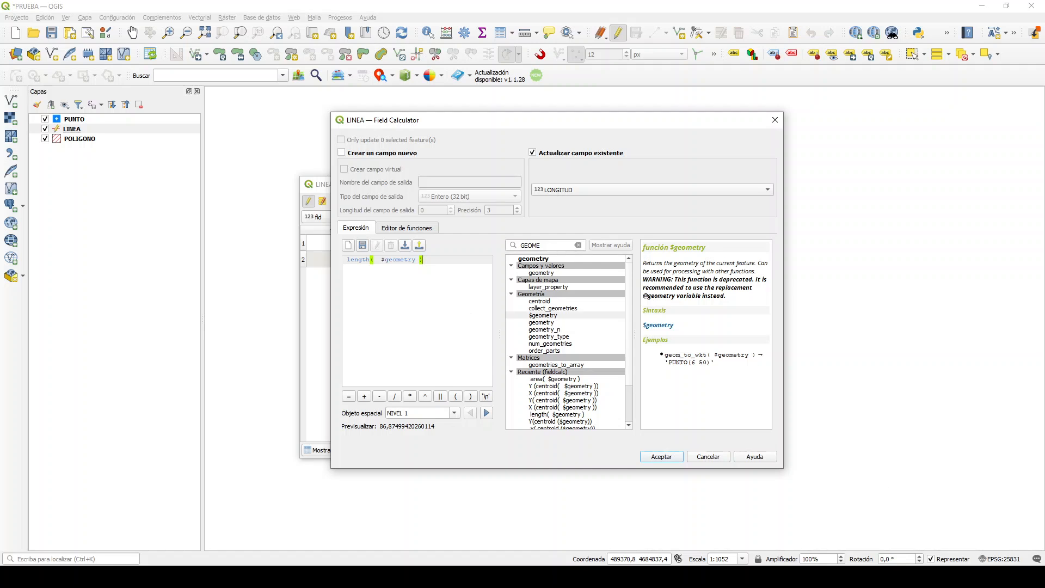
pyautogui.press('Return')
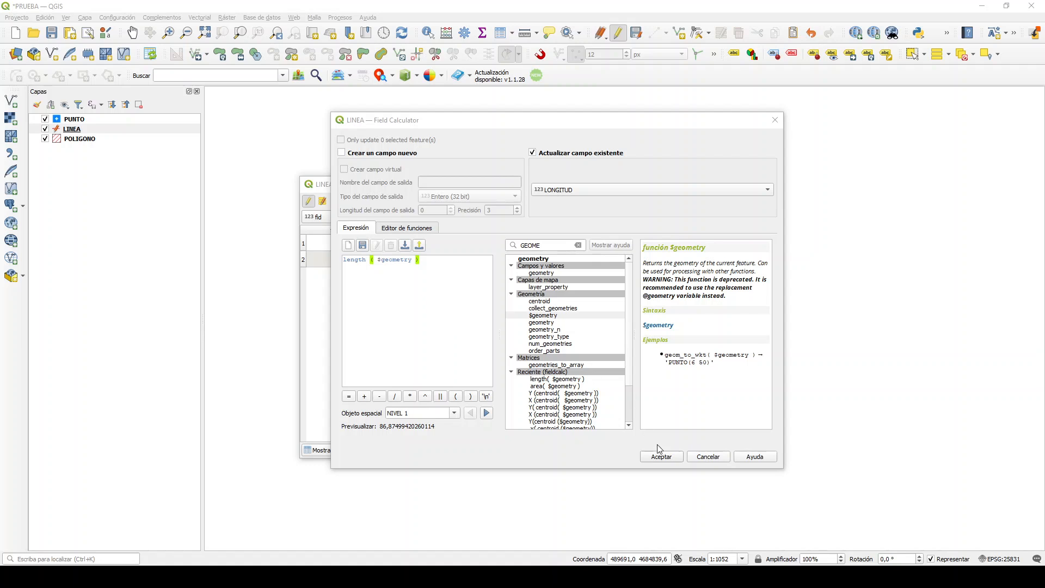
pyautogui.click(667, 459)
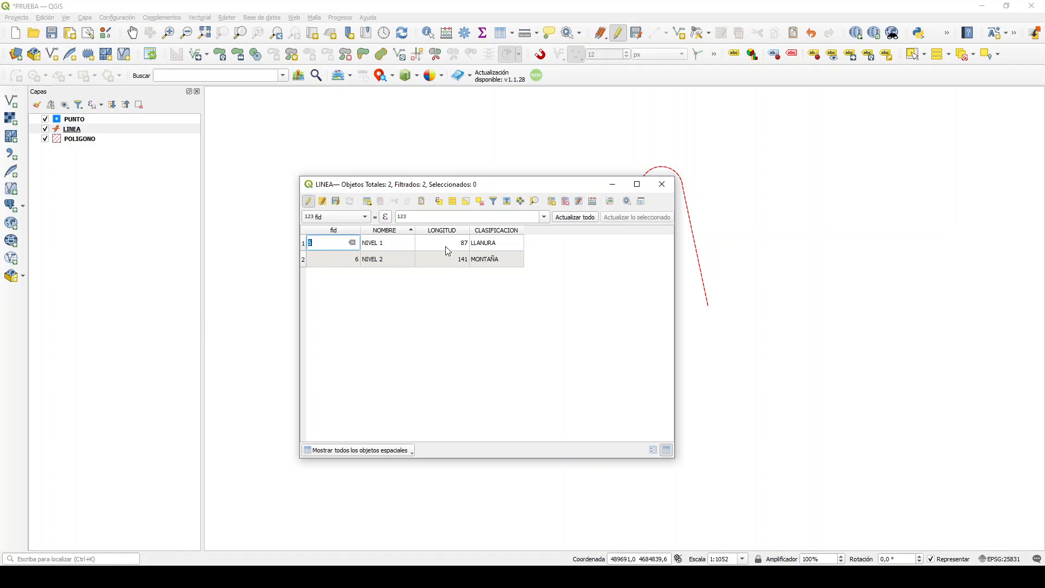
# Close the LINEA attribute table and identify the straight and the curved line on the map to check their LONGITUD.
pyautogui.click(662, 186)
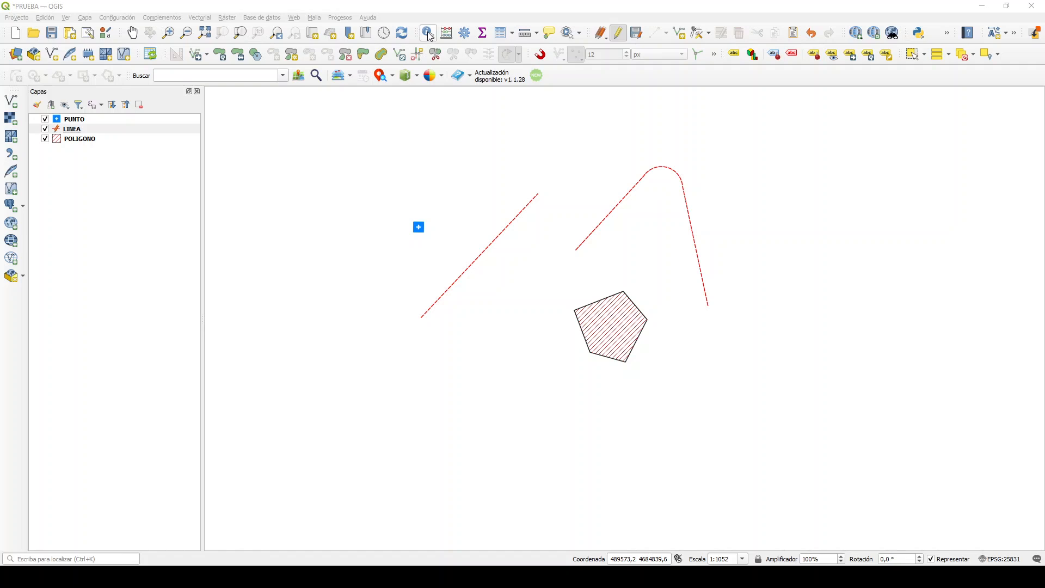
pyautogui.click(428, 35)
pyautogui.click(501, 237)
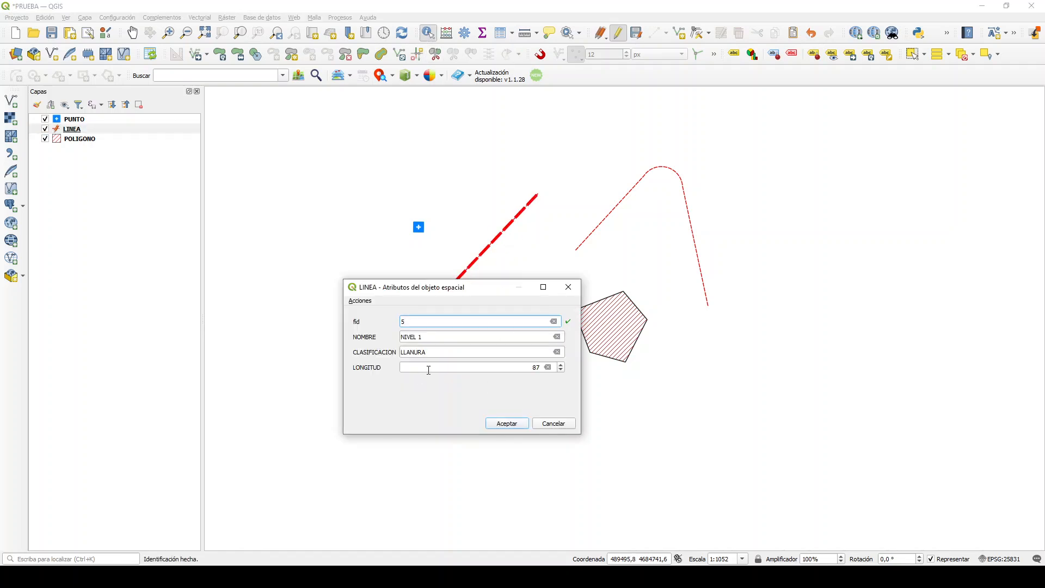
pyautogui.click(554, 423)
pyautogui.click(620, 203)
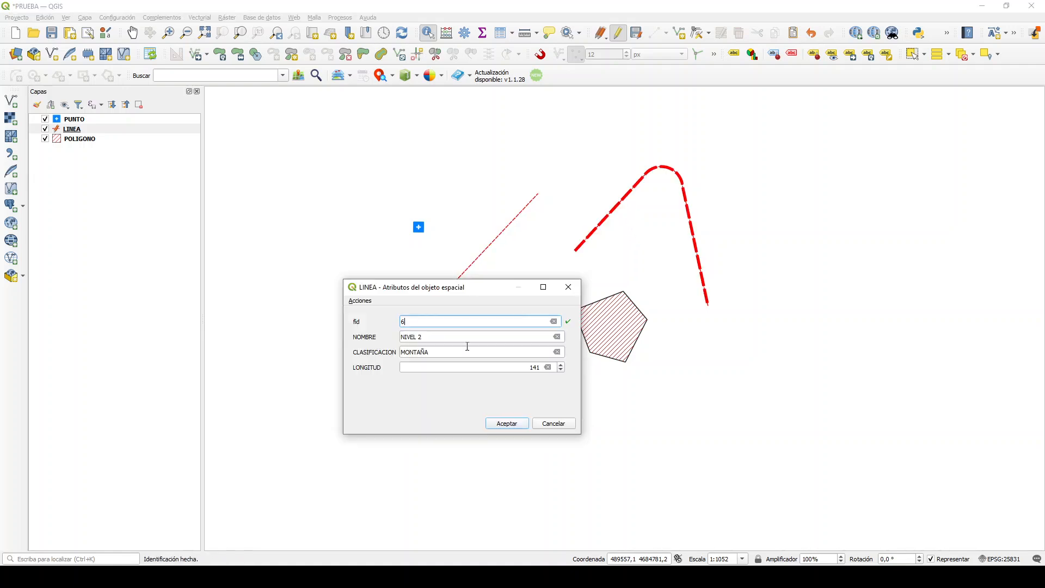
pyautogui.click(554, 424)
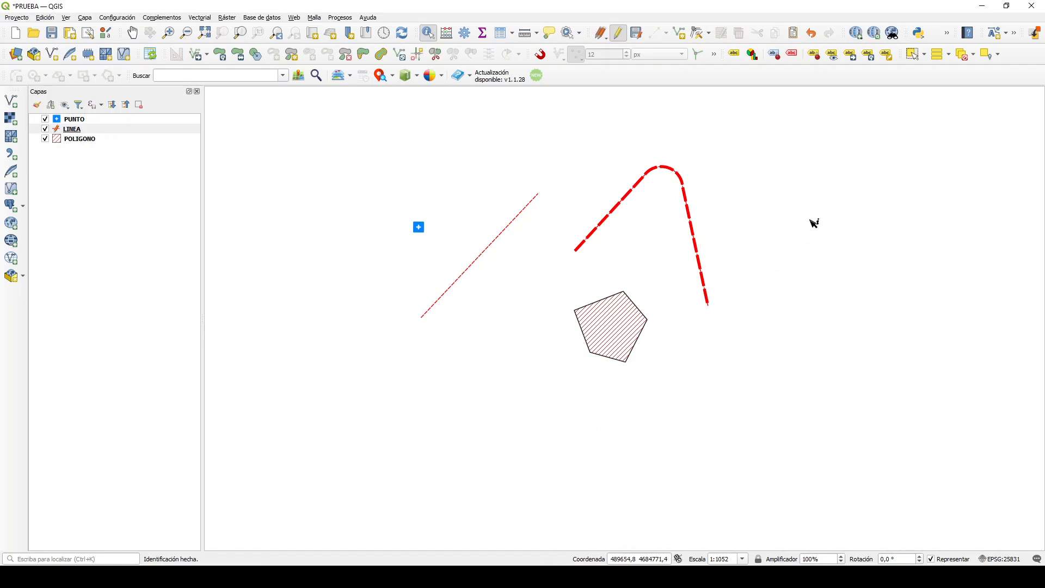
# Clear the identified line's highlight, then save the LINEA layer's edits and end its editing mode.
pyautogui.click(814, 223)
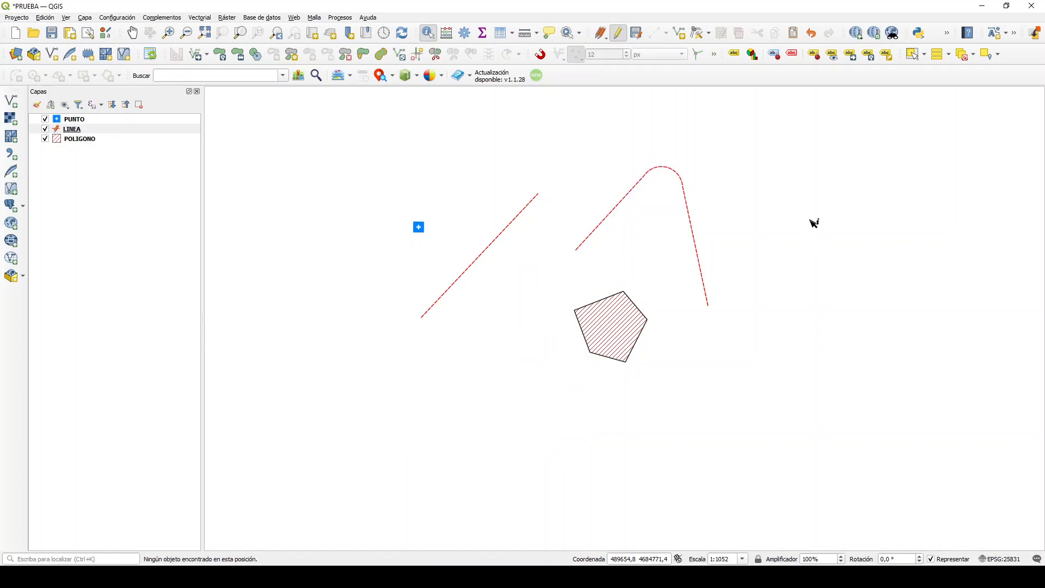
pyautogui.click(635, 33)
pyautogui.click(626, 35)
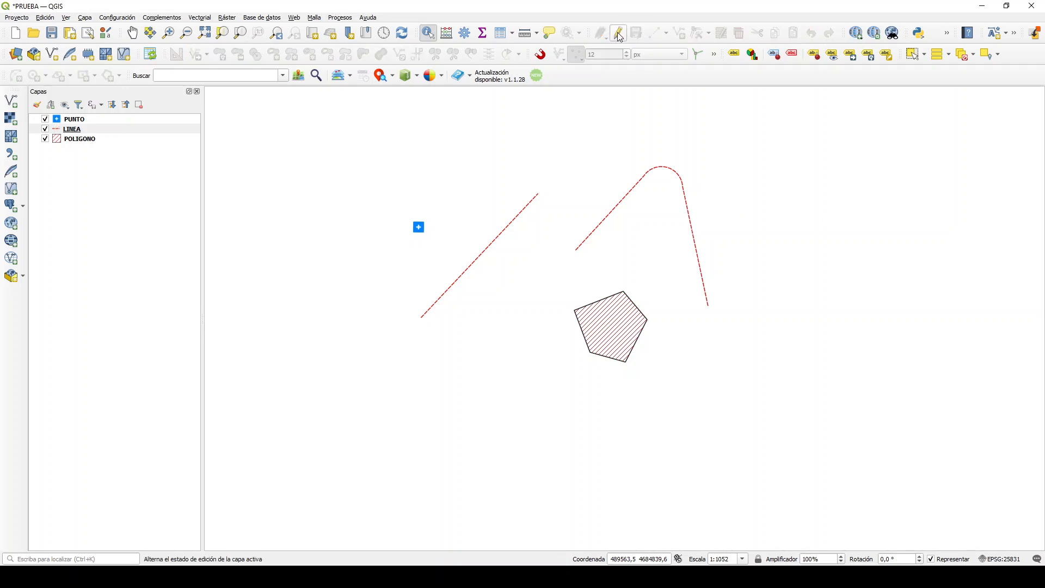
# Open the POLIGONO layer's attribute table, enable editing and set the field calculator to update the existing AREA field.
pyautogui.click(73, 140)
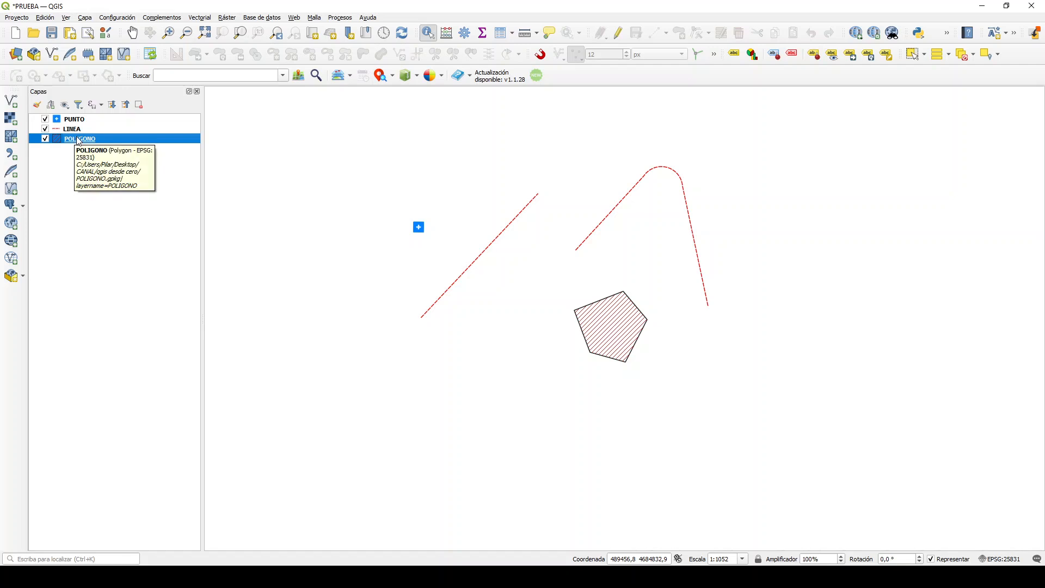
pyautogui.click(504, 36)
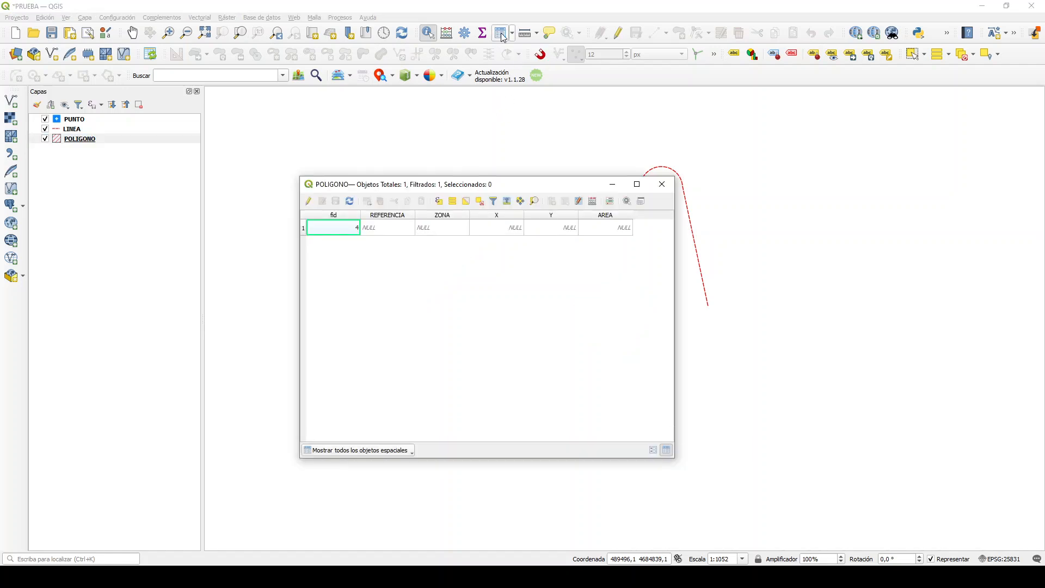
pyautogui.click(308, 202)
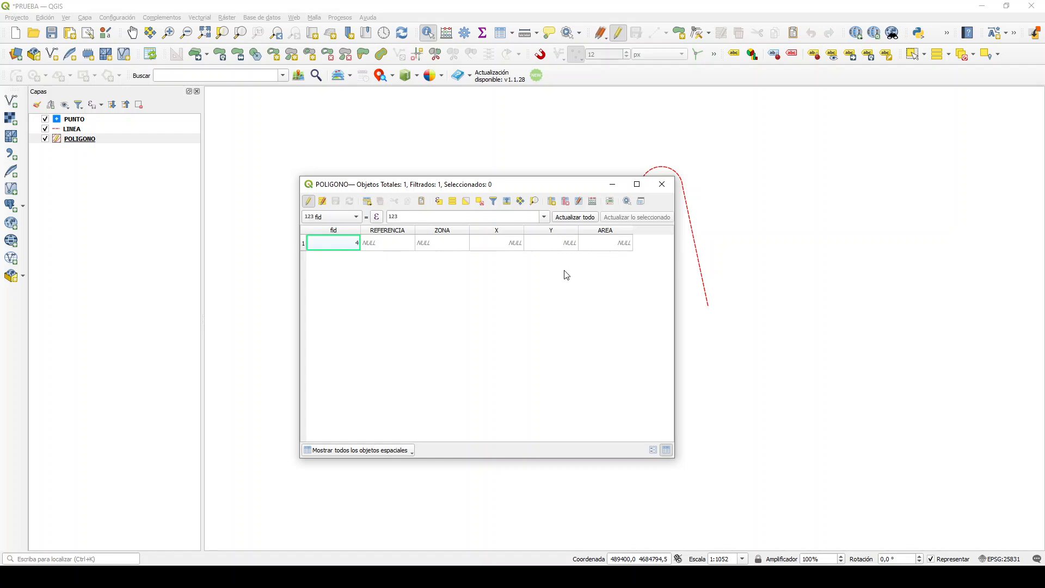
pyautogui.click(593, 202)
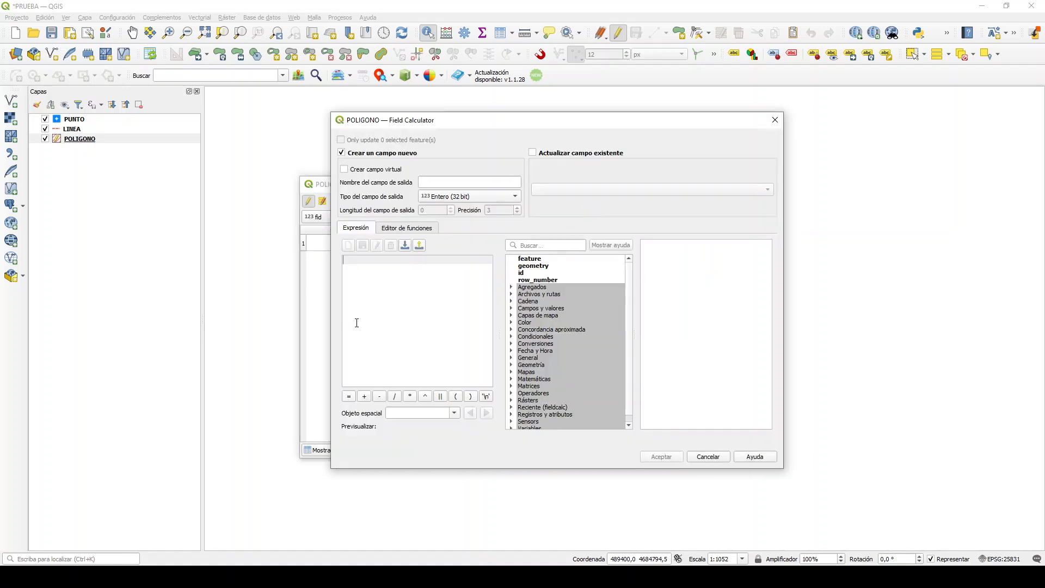
pyautogui.click(532, 153)
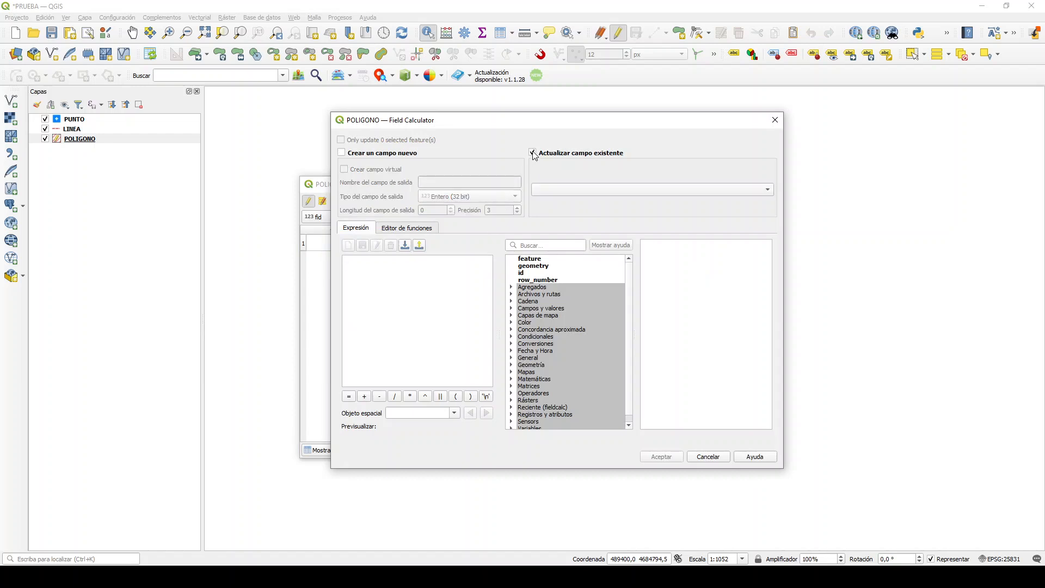
pyautogui.click(767, 195)
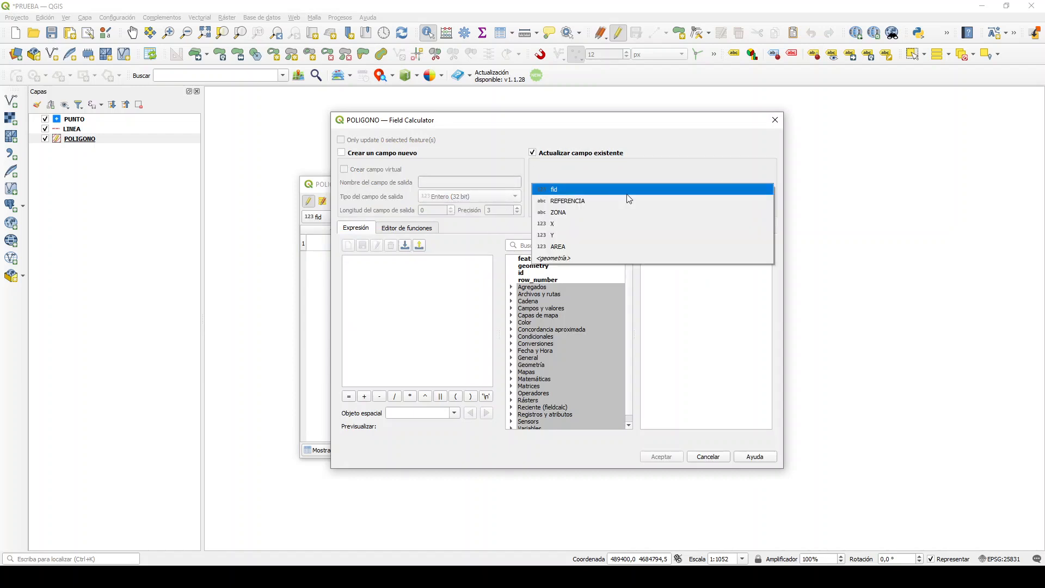
pyautogui.click(571, 245)
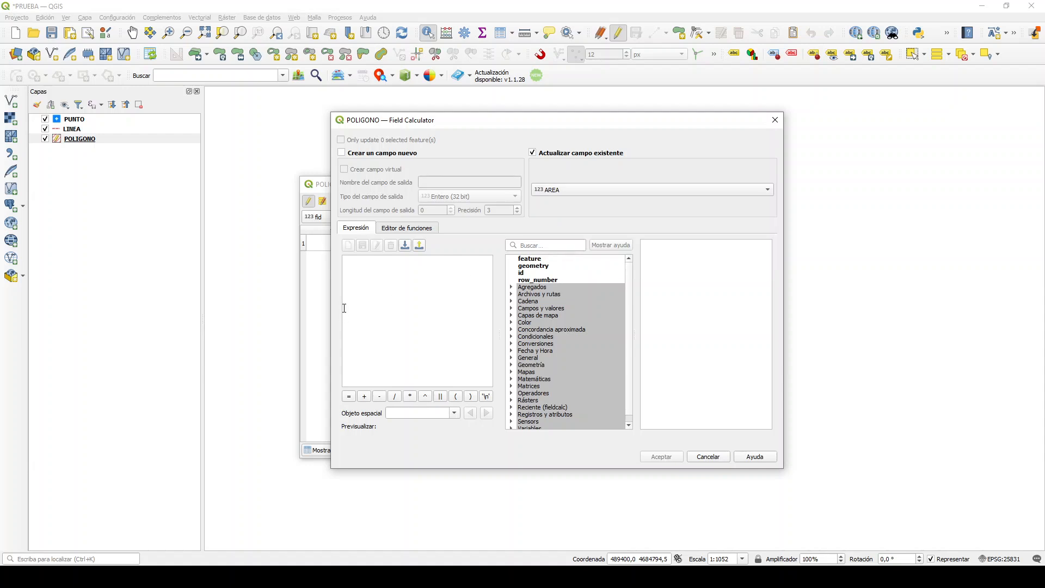
# Search the calculator's functions for area and insert the area function from the Geometría group into the expression.
pyautogui.click(373, 275)
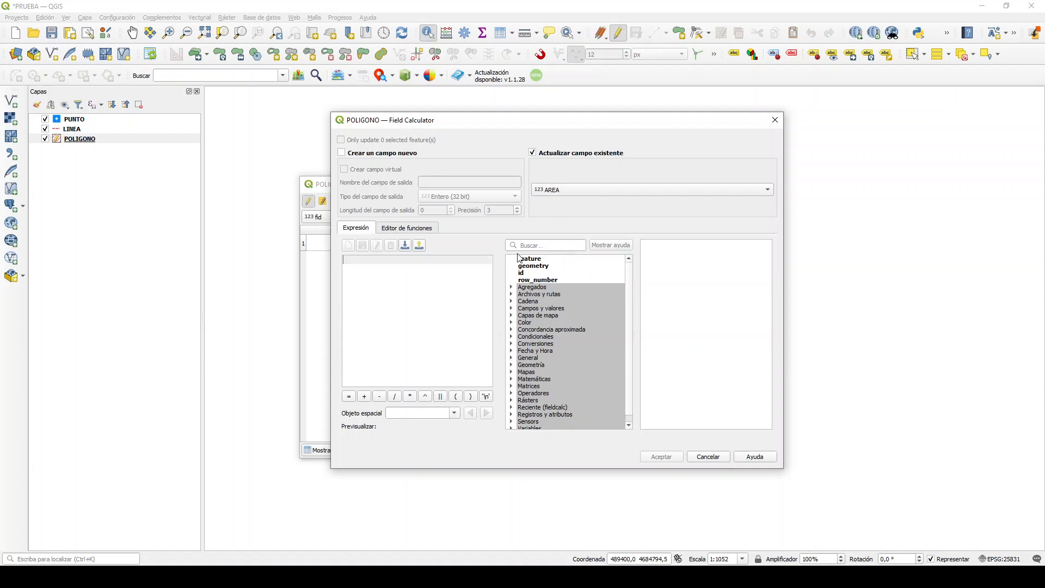
pyautogui.click(533, 246)
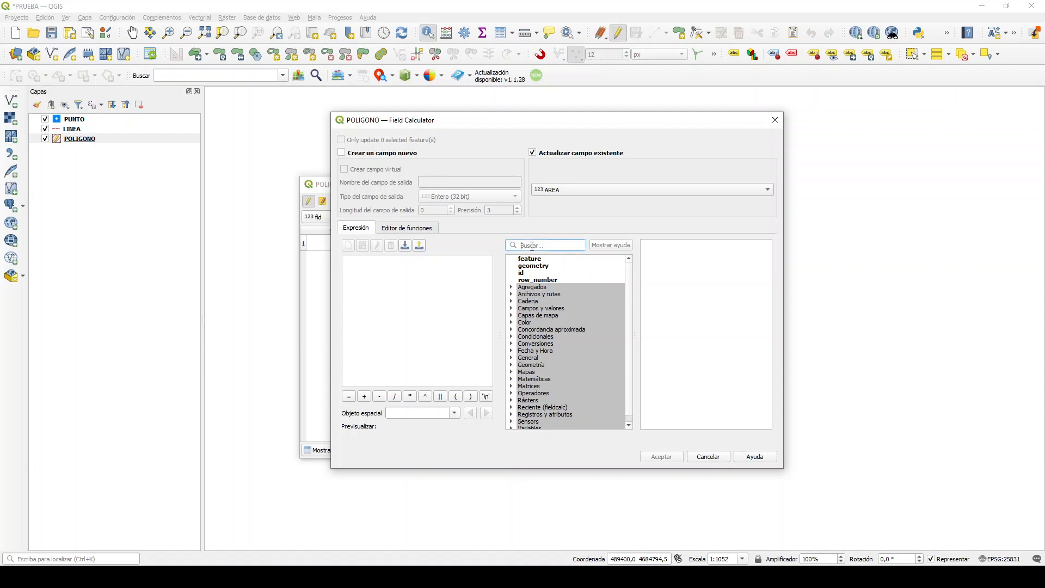
pyautogui.write('ar')
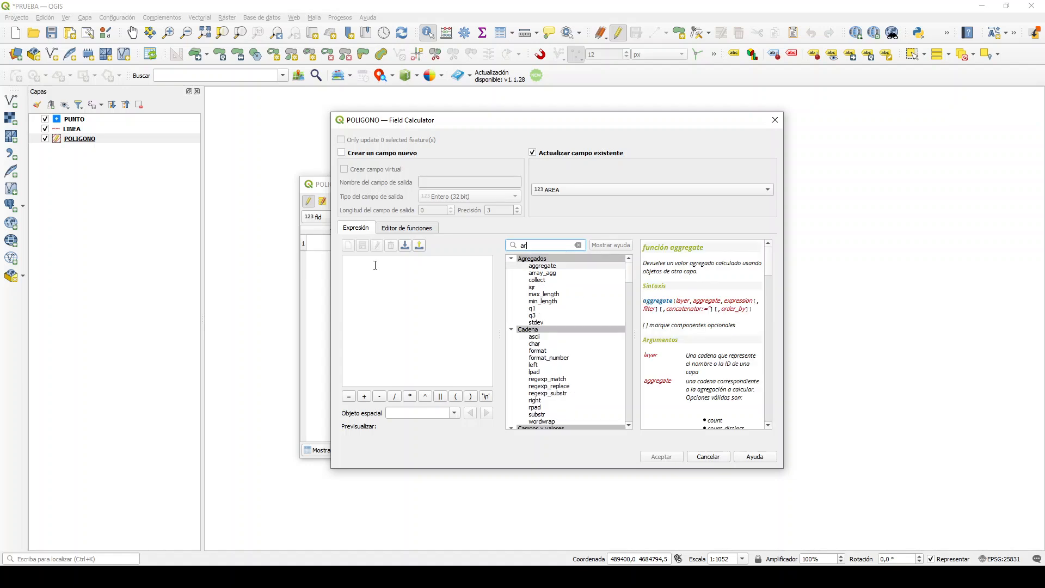
pyautogui.write('ea')
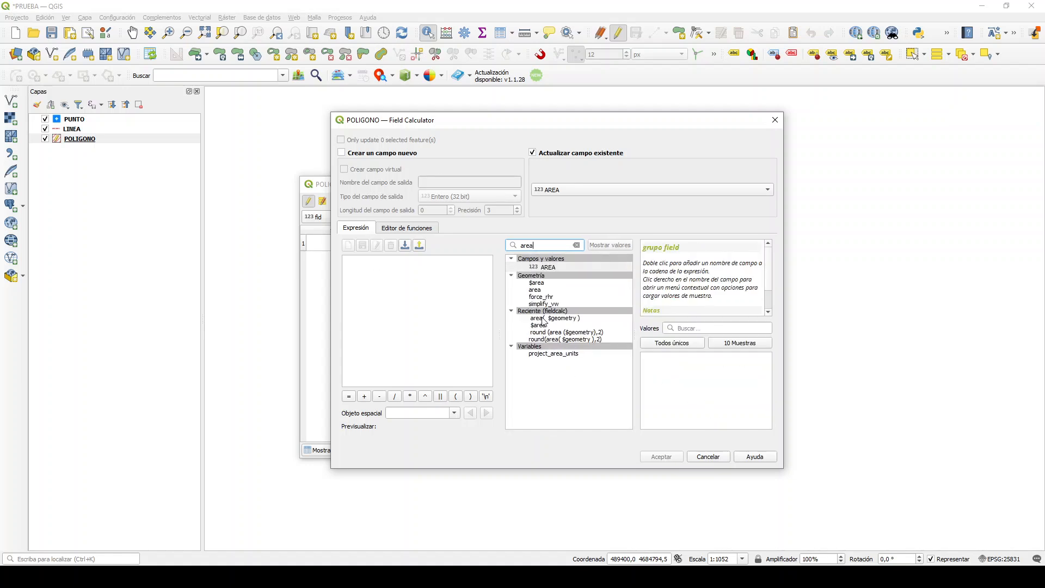
pyautogui.doubleClick(535, 289)
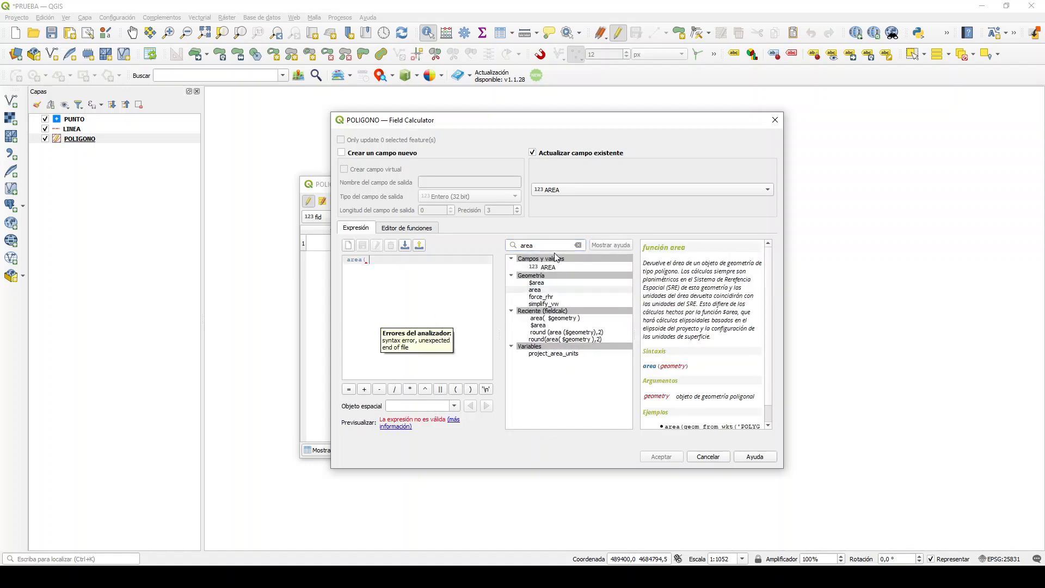
# Search for geome, complete the expression as area( $geometry ) and apply it to the AREA field.
pyautogui.click(578, 245)
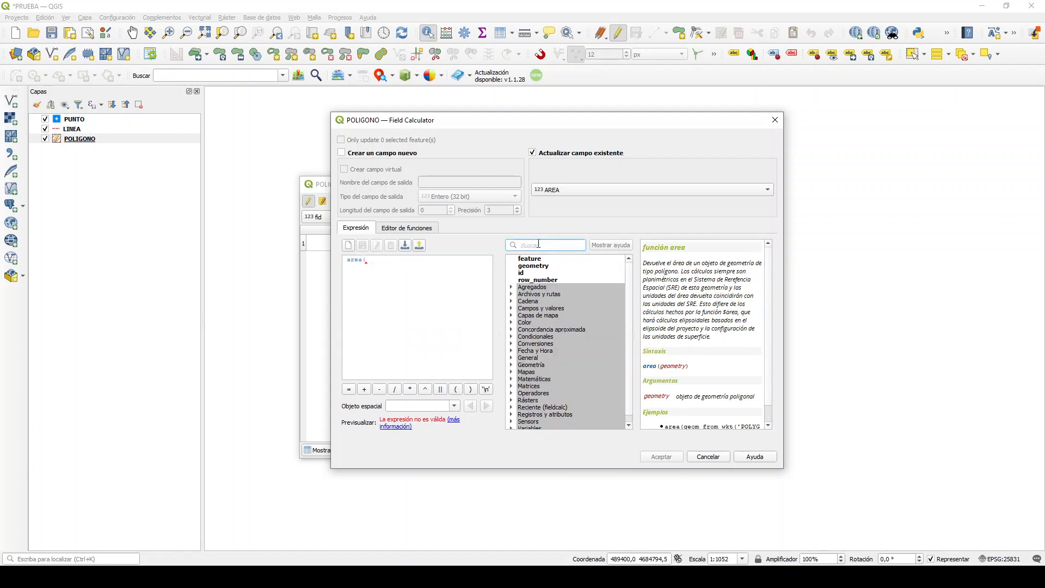
pyautogui.write('geome')
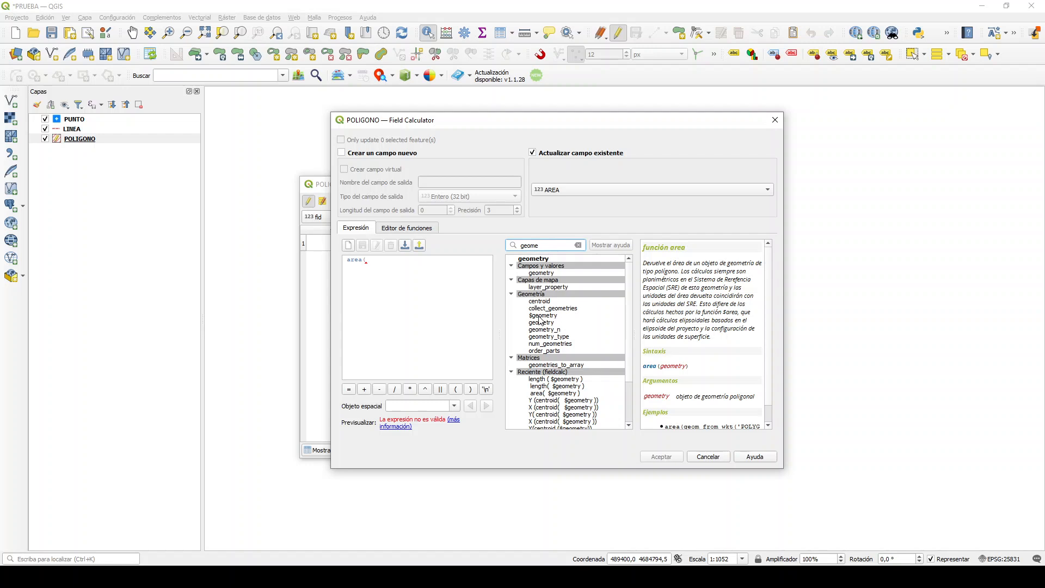
pyautogui.click(542, 316)
pyautogui.doubleClick(542, 316)
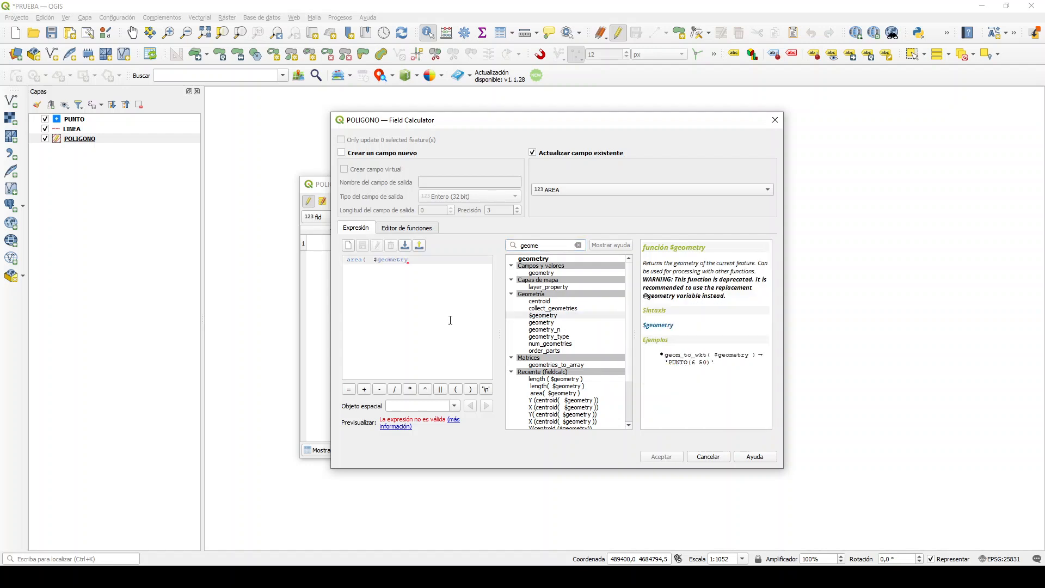
pyautogui.write(')')
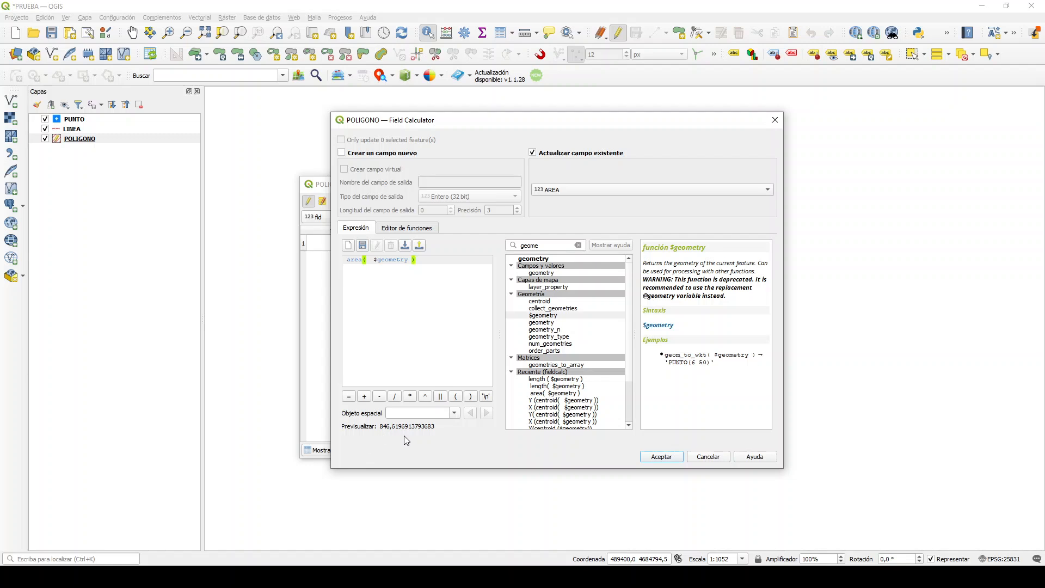
pyautogui.click(665, 457)
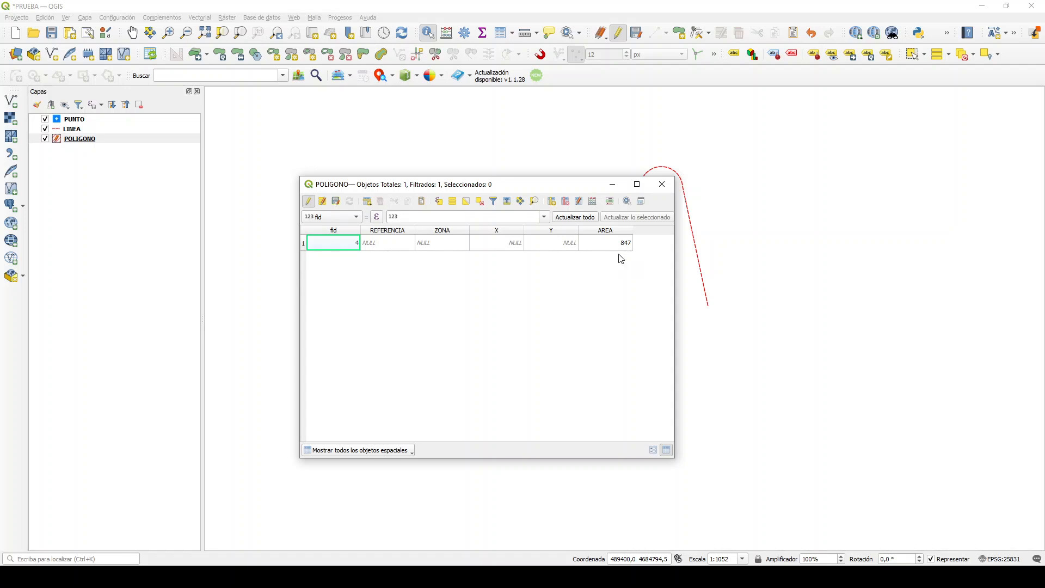
# Close the POLIGONO attribute table and end the layer's editing mode, saving its edits.
pyautogui.click(662, 186)
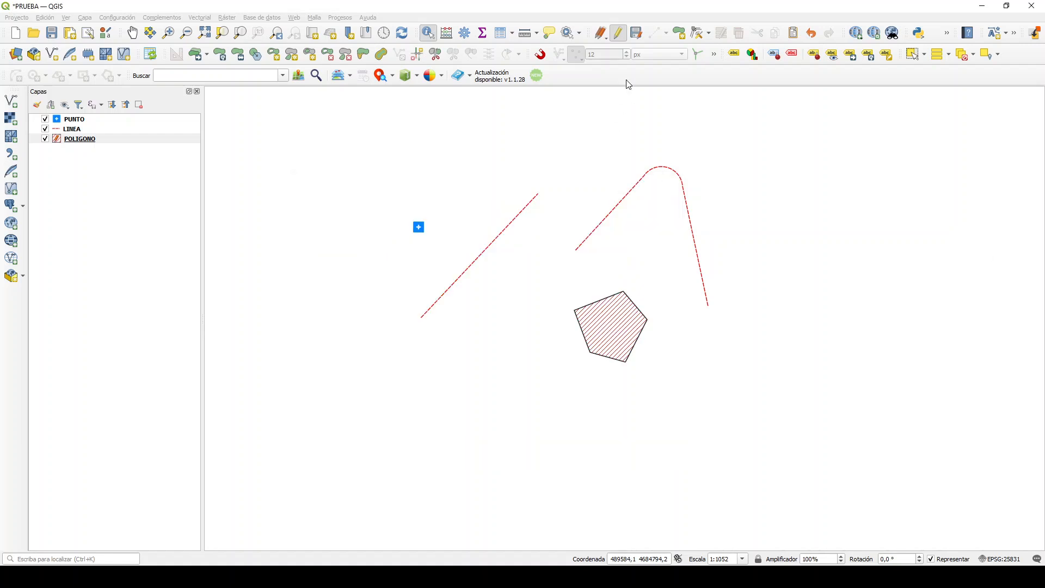
pyautogui.click(620, 34)
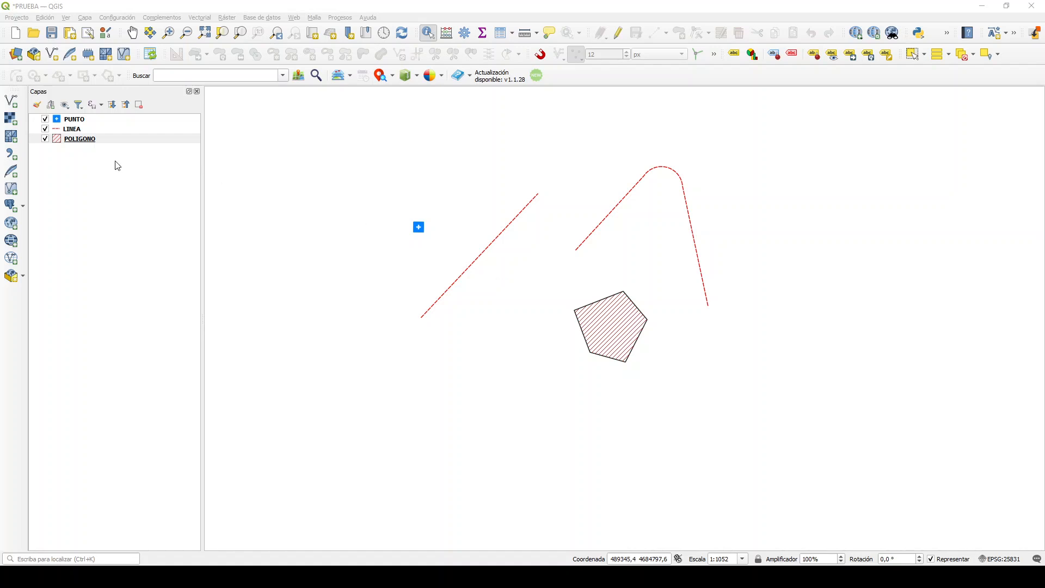
# Put the POLIGONO layer back into editing and set up a new calculated field named Coordenada X from its attribute table.
pyautogui.click(69, 143)
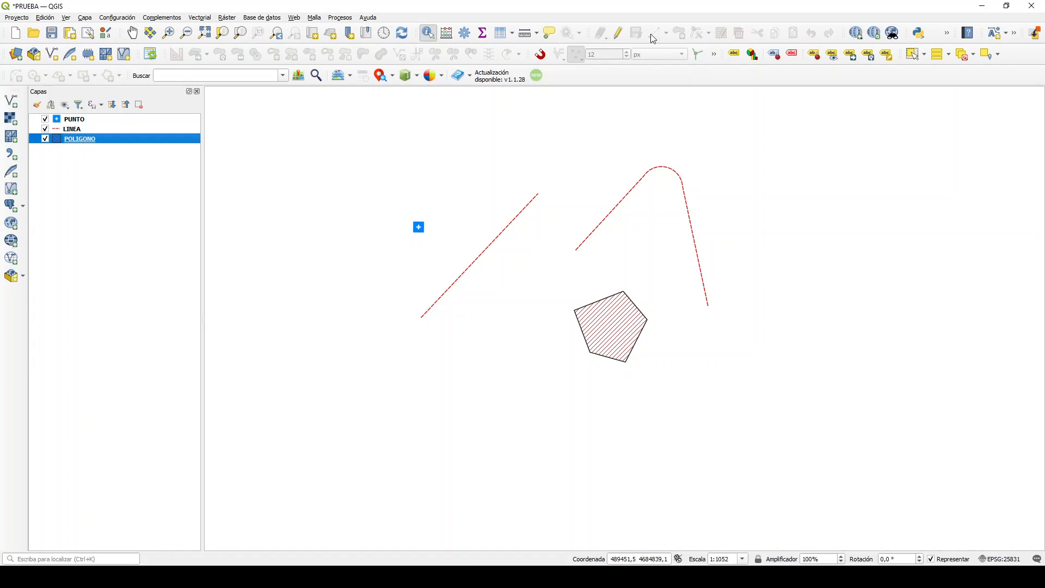
pyautogui.click(621, 38)
pyautogui.click(504, 35)
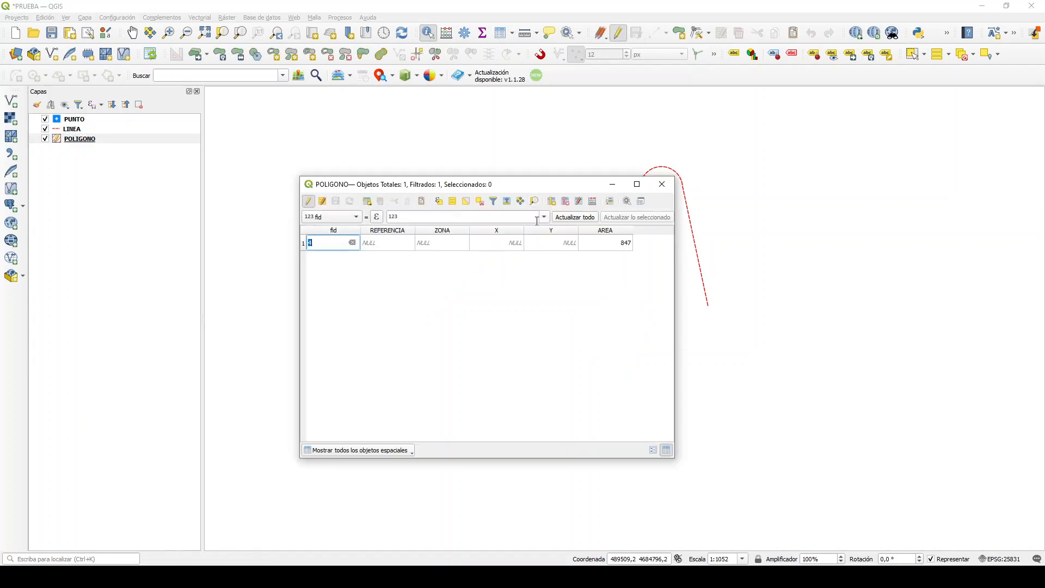
pyautogui.click(595, 205)
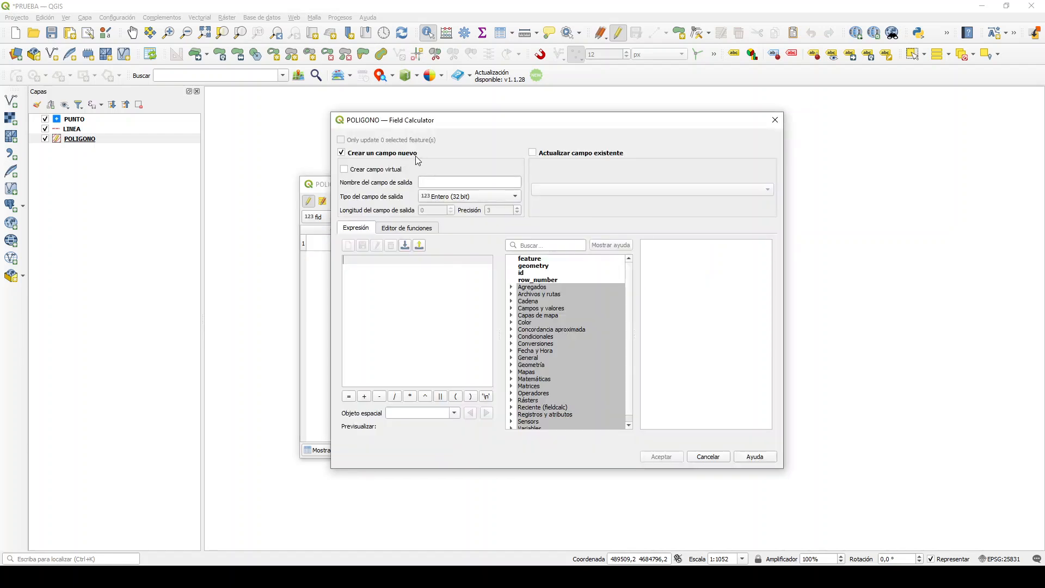
pyautogui.click(444, 183)
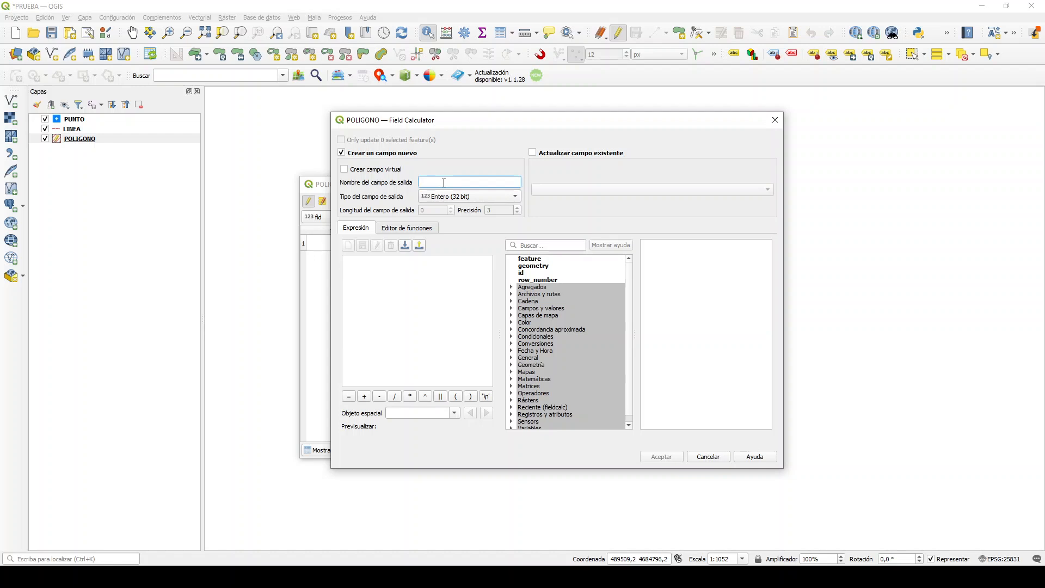
pyautogui.write('Coordenada X')
# Begin the Coordenada X expression with x(centroid(.
pyautogui.click(371, 272)
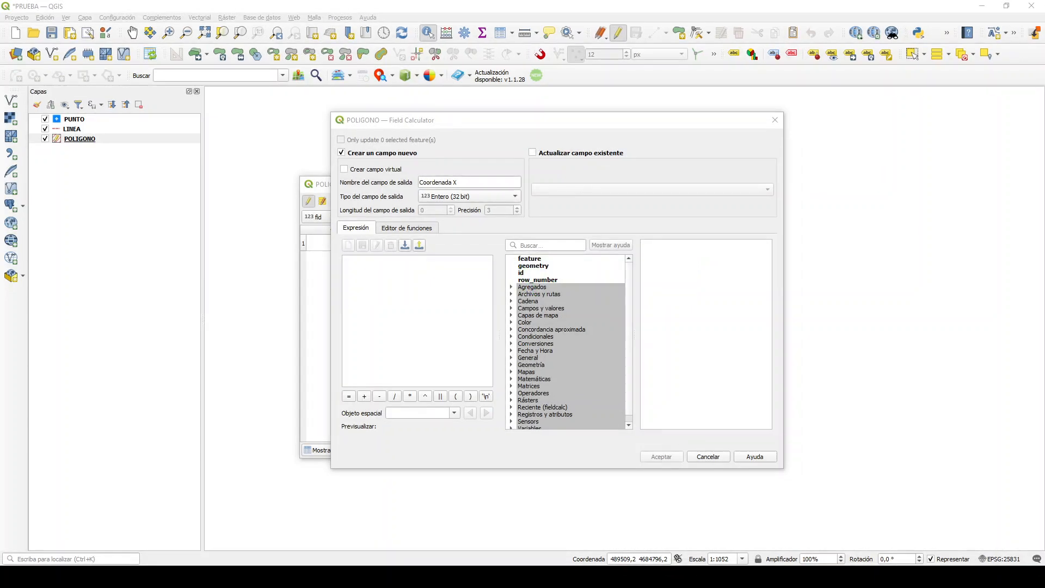
pyautogui.click(368, 269)
pyautogui.write('0')
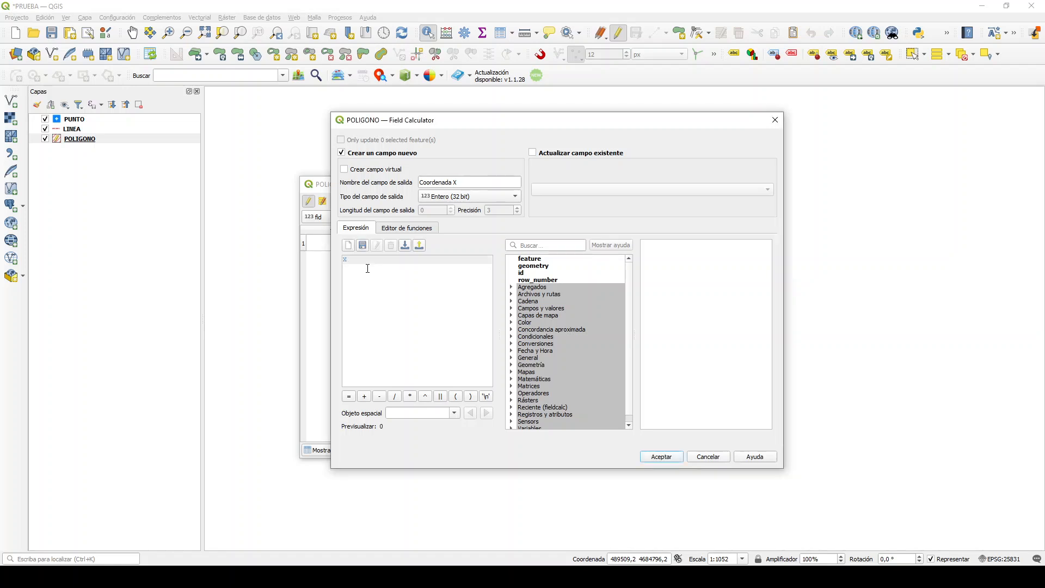
pyautogui.write('(')
pyautogui.press('BackSpace')
pyautogui.press('BackSpace')
pyautogui.write('x(')
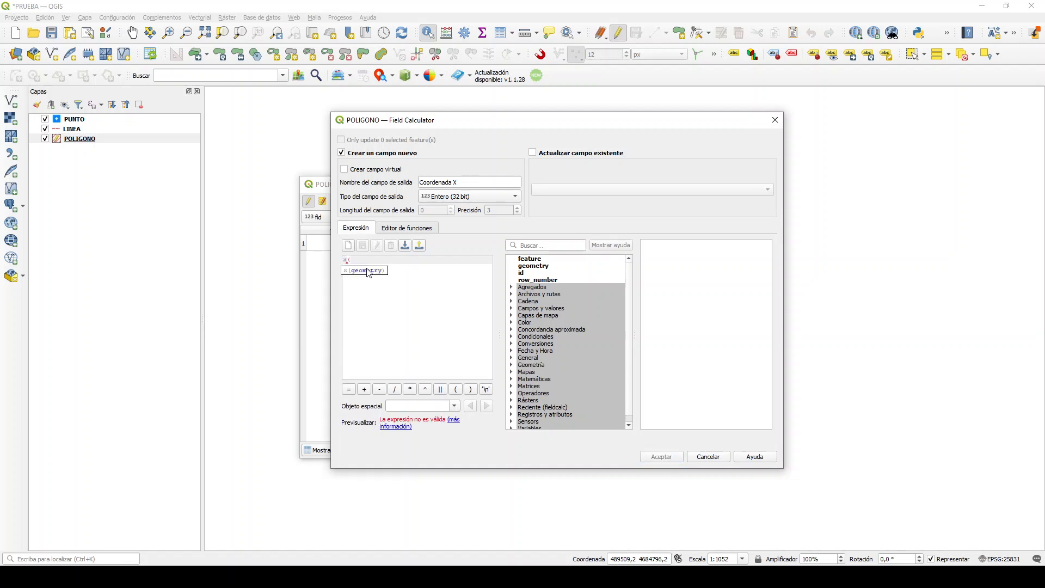
pyautogui.write('centroid(')
# Search for GEOMET, insert $geometry to complete the expression as x(centroid( $geometry )), and create the Coordenada X field.
pyautogui.click(550, 248)
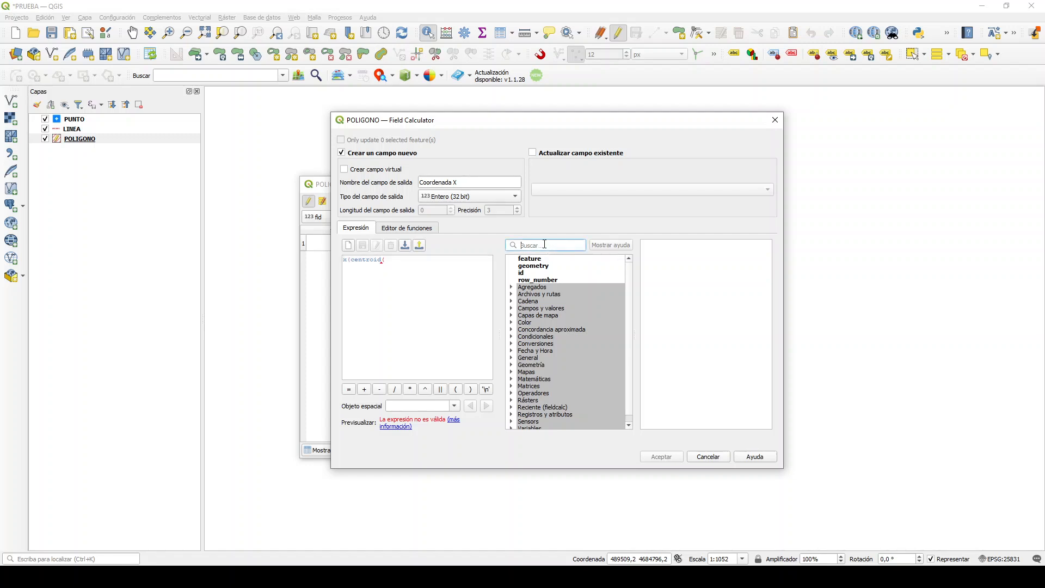
pyautogui.write('GEOMET')
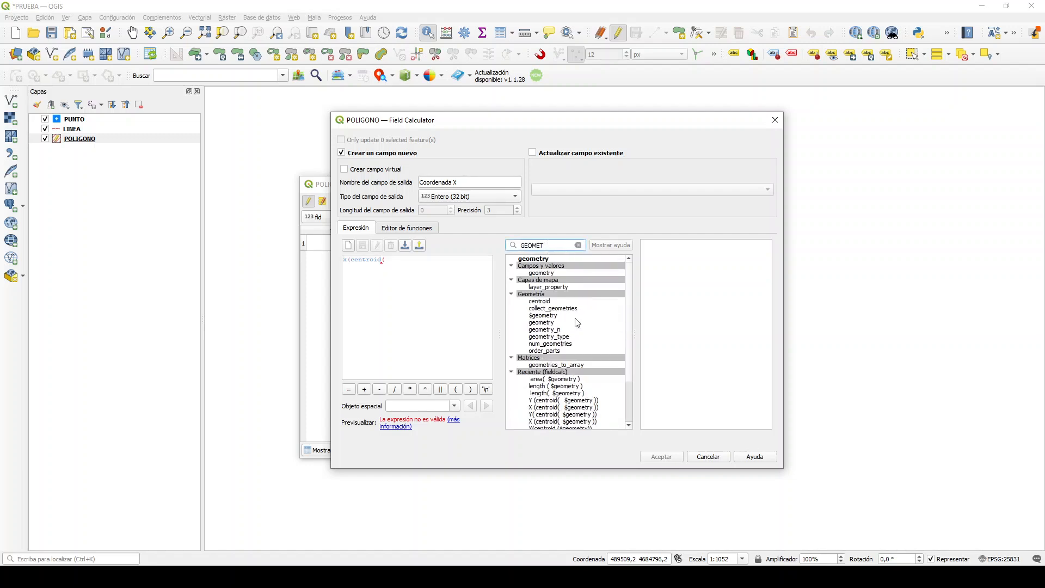
pyautogui.doubleClick(544, 316)
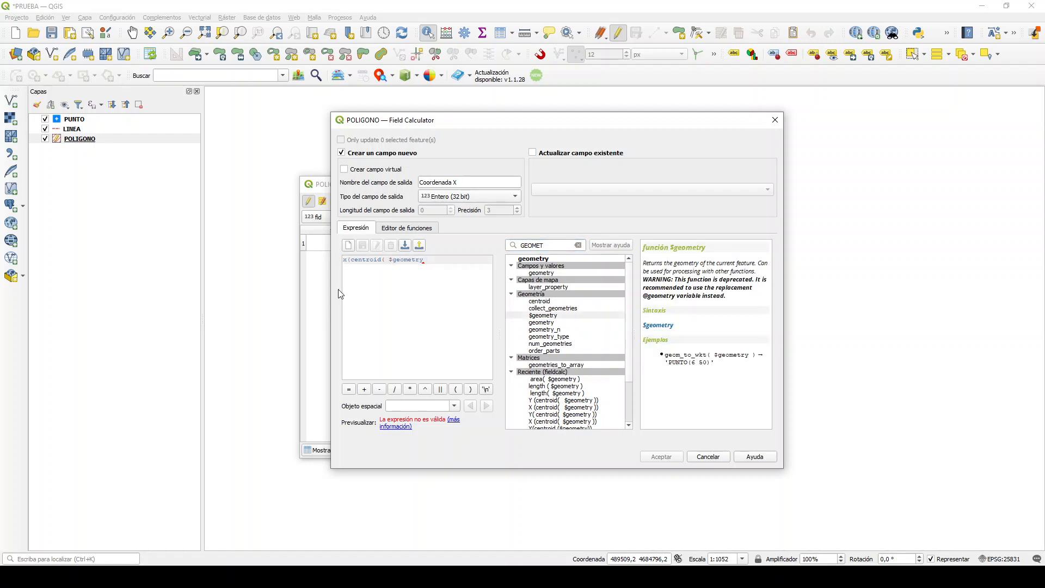
pyautogui.write('))')
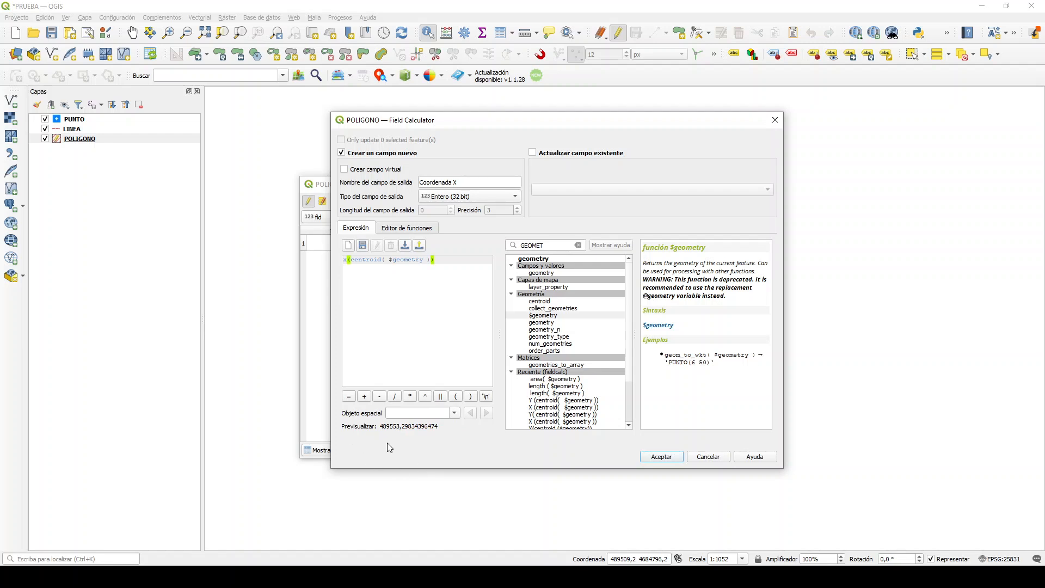
pyautogui.click(666, 461)
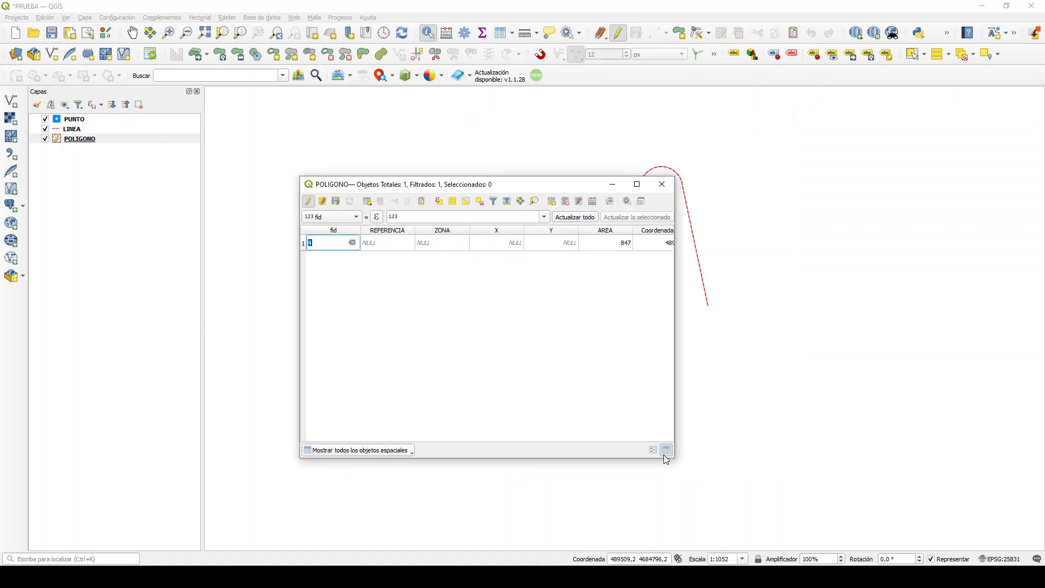
# Set up another new calculated field for the POLIGONO layer, named Coordenada Y.
pyautogui.click(593, 202)
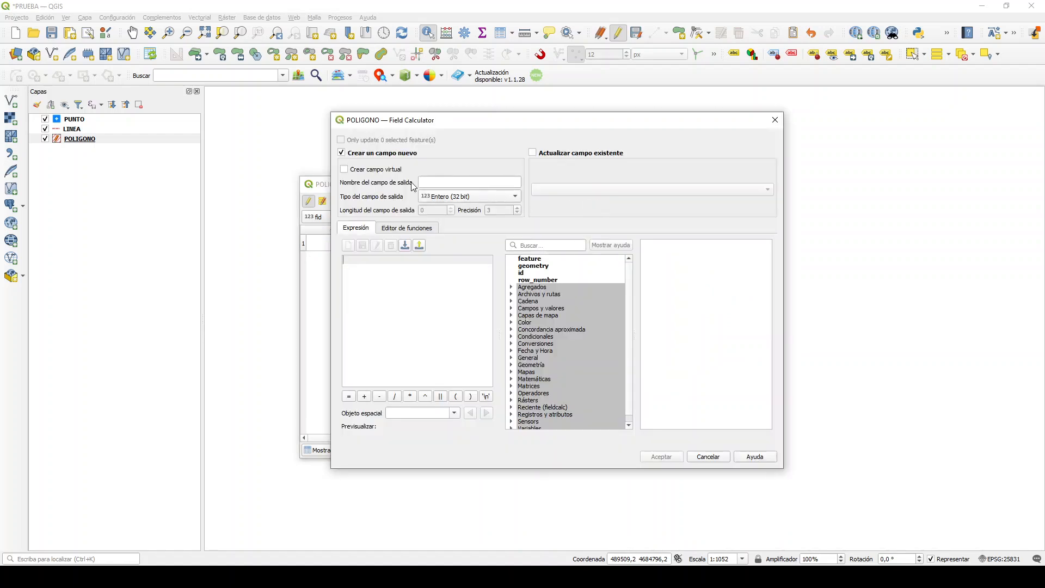
pyautogui.click(448, 181)
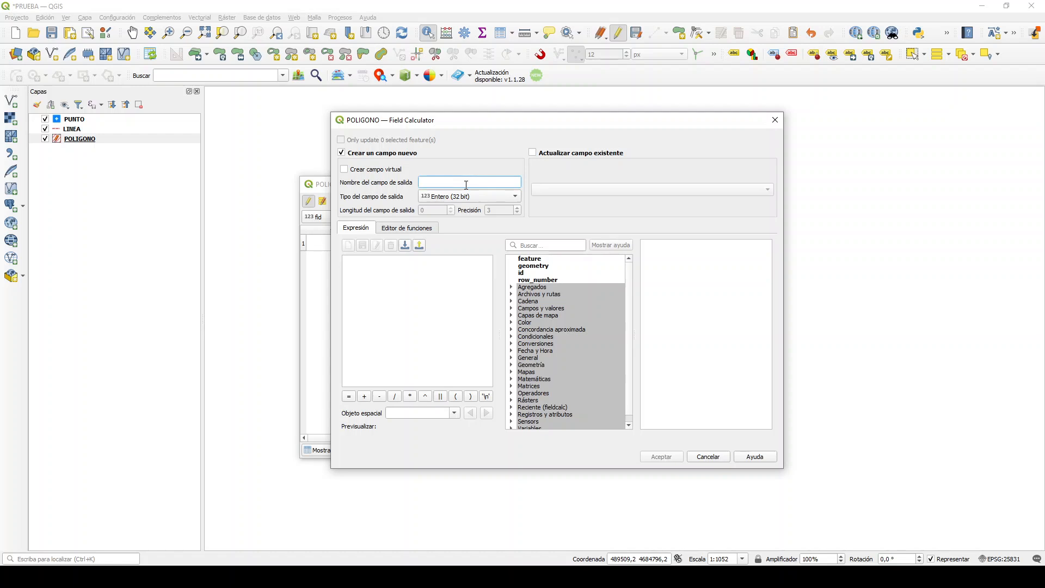
pyautogui.write('Coordenada Y')
pyautogui.click(368, 272)
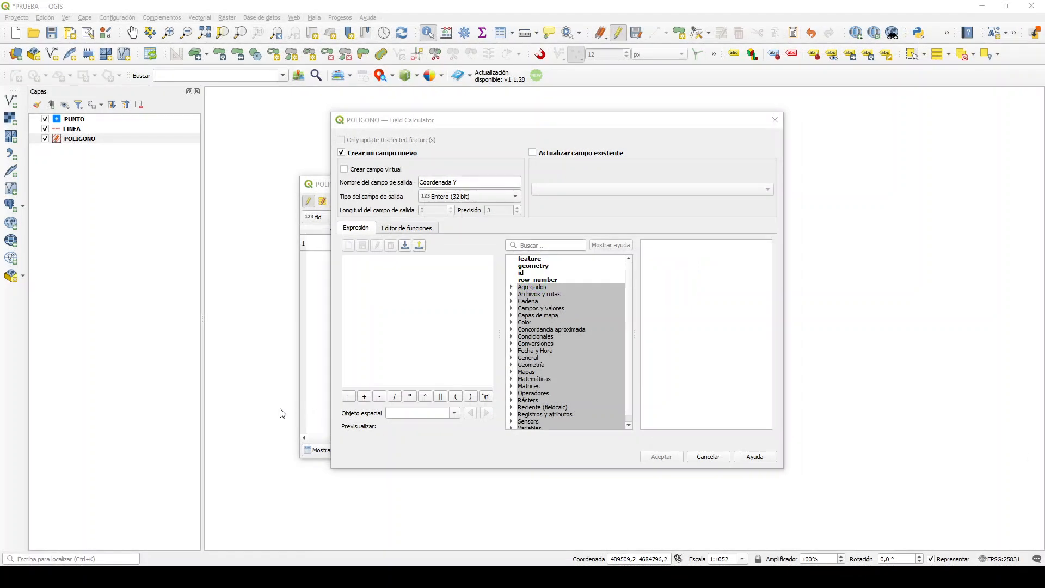
pyautogui.click(354, 270)
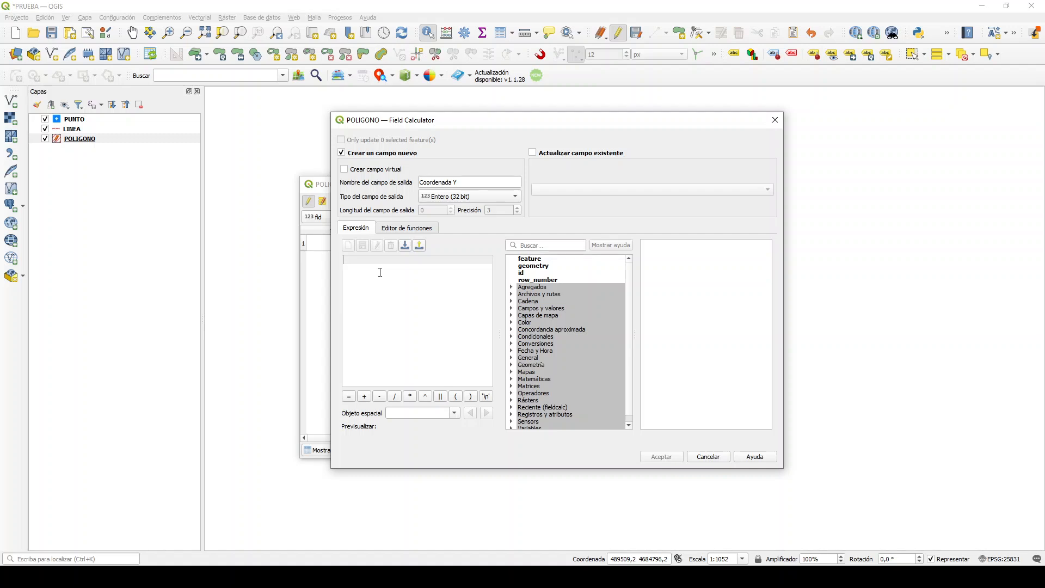
# Build the expression y(centroid( $geometry )), finding $geometry with the search GEOME, and create the Coordenada Y field.
pyautogui.write('y(')
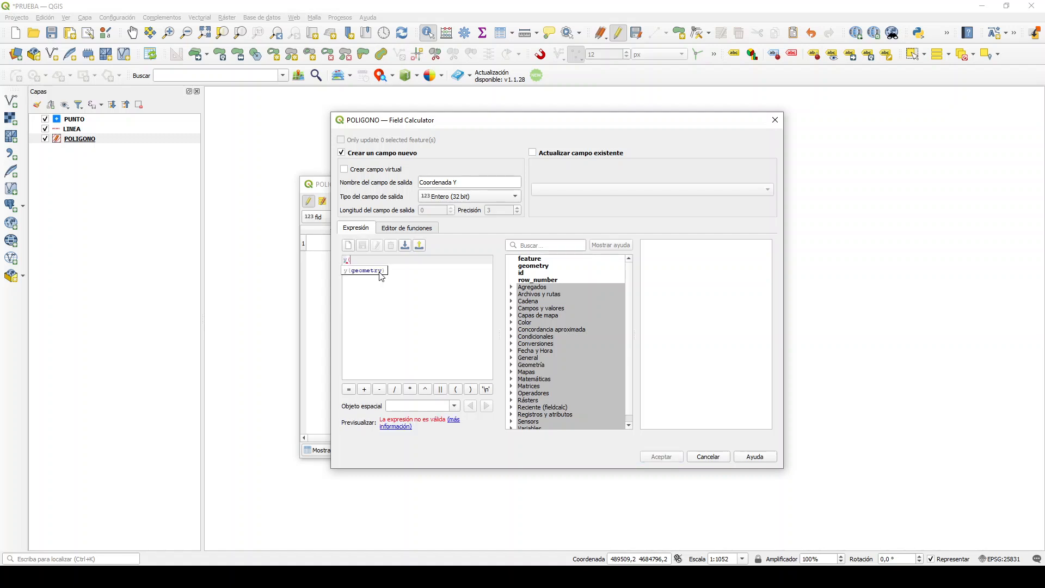
pyautogui.write('centroid(')
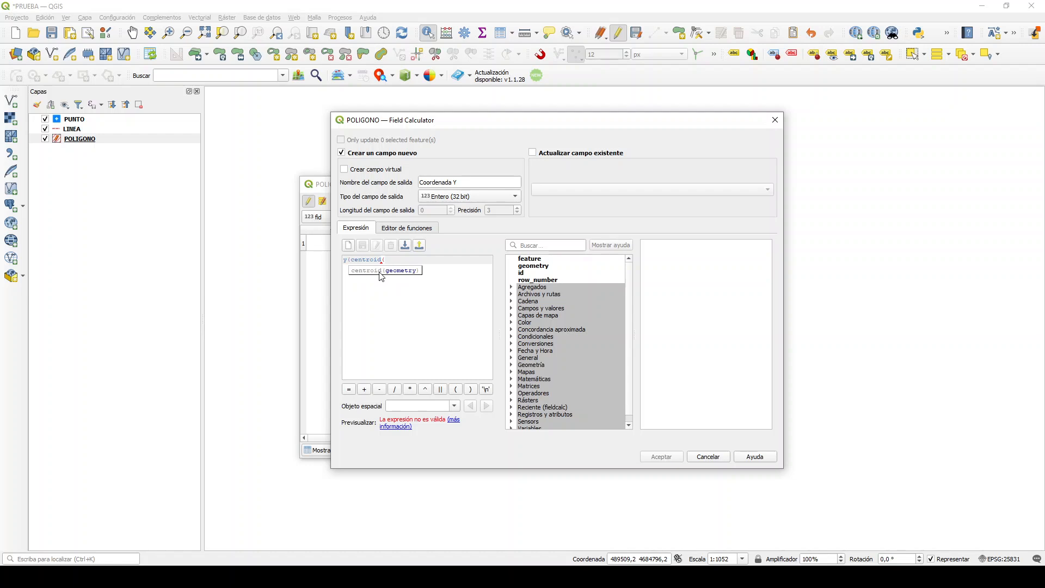
pyautogui.click(532, 244)
pyautogui.write('GEOME')
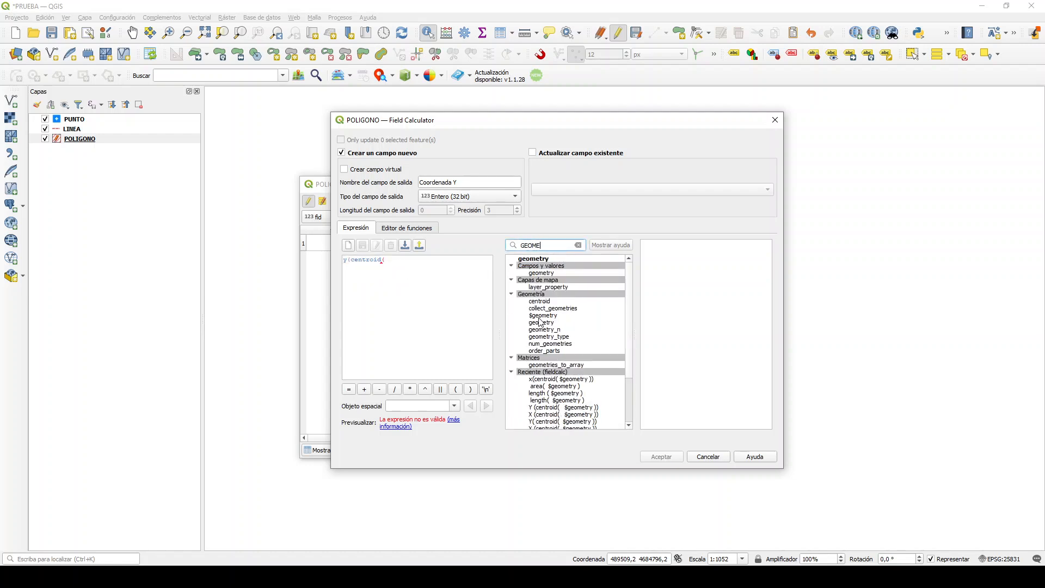
pyautogui.doubleClick(543, 315)
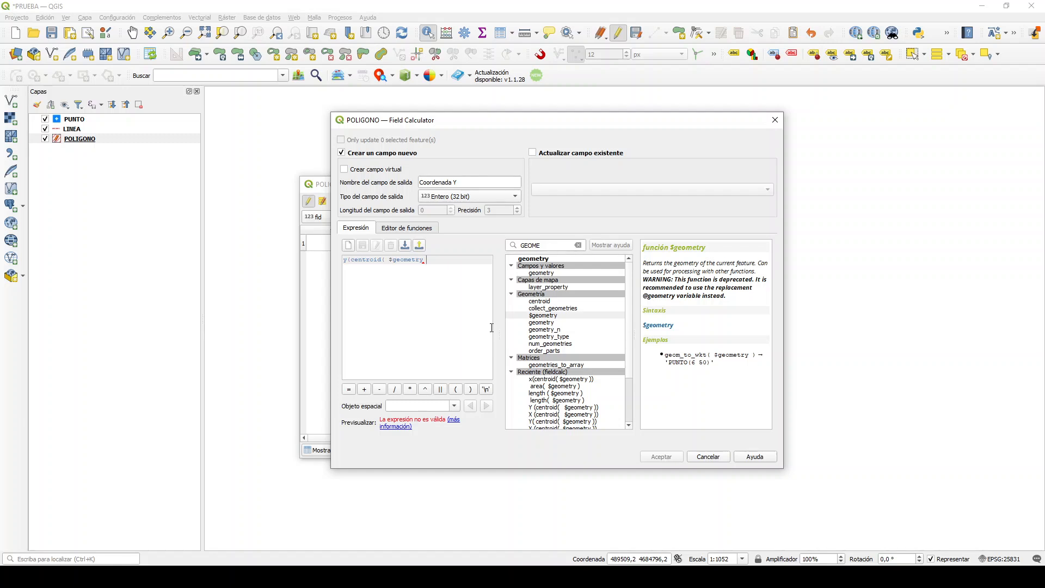
pyautogui.write(')')
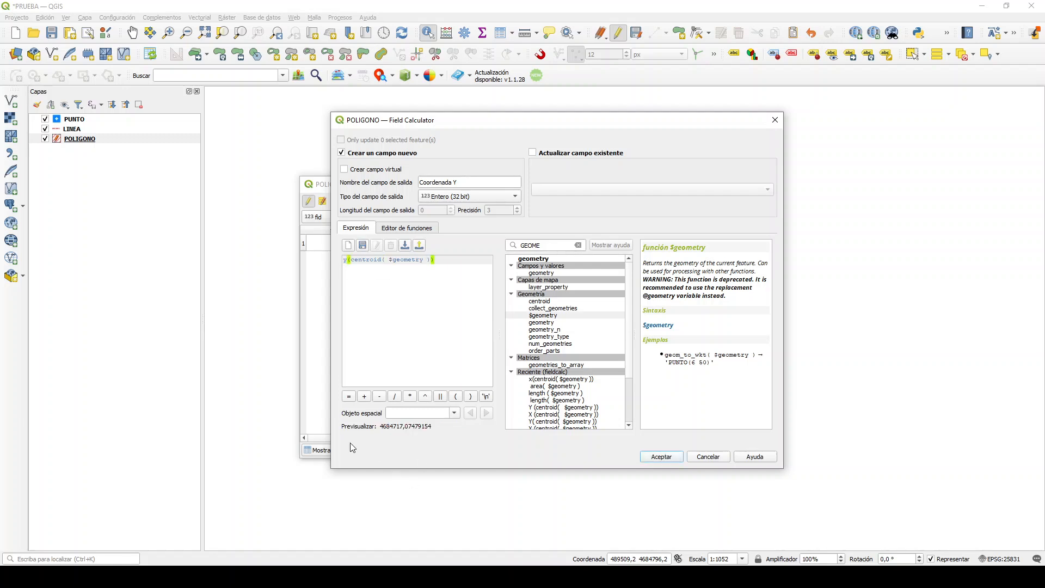
pyautogui.click(667, 457)
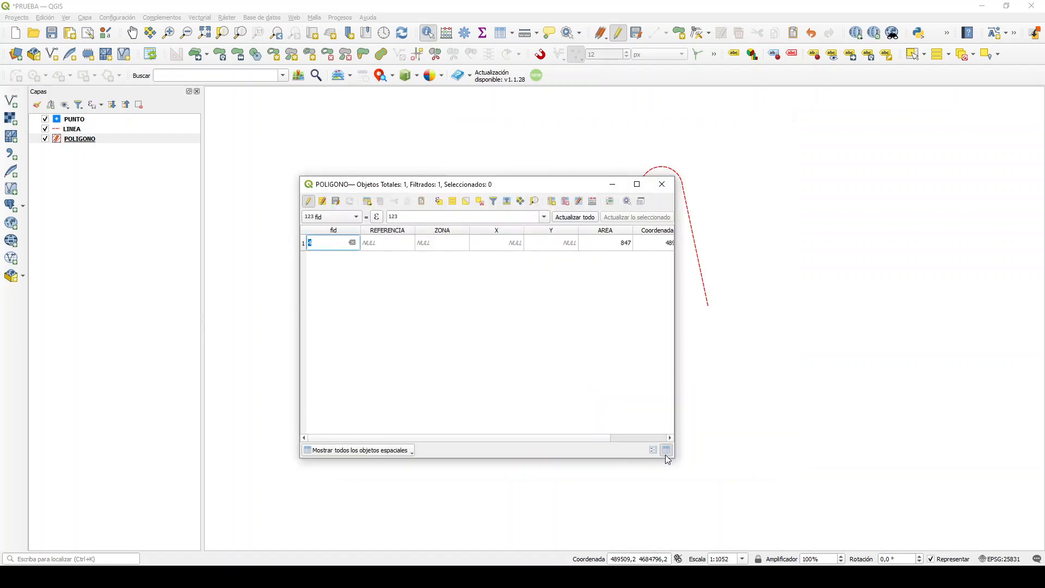
# Check the new coordinate columns in the POLIGONO attribute table, close it and save the layer's edits.
pyautogui.moveTo(594, 440); pyautogui.dragTo(671, 442)
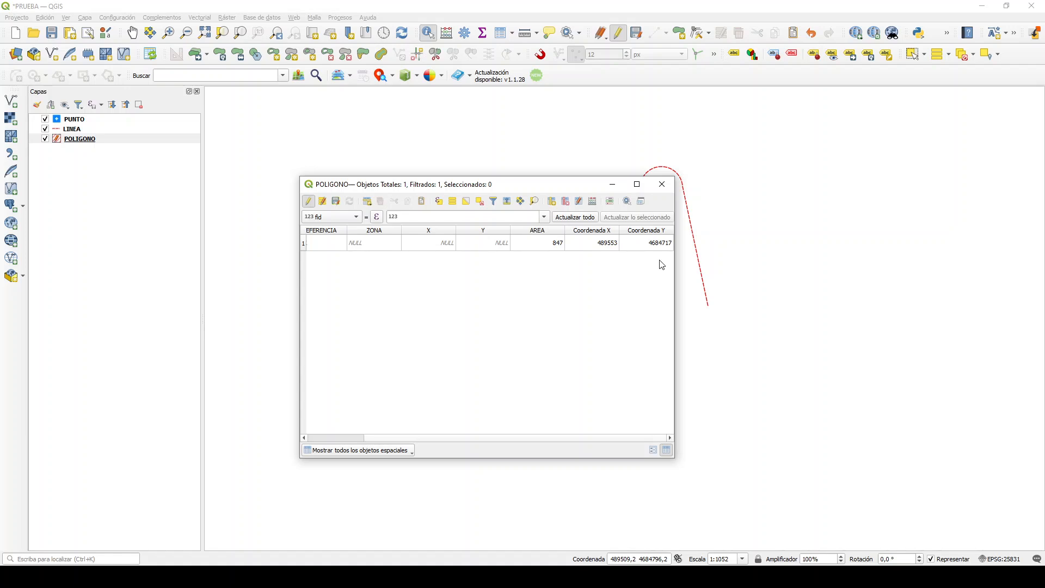
pyautogui.click(663, 186)
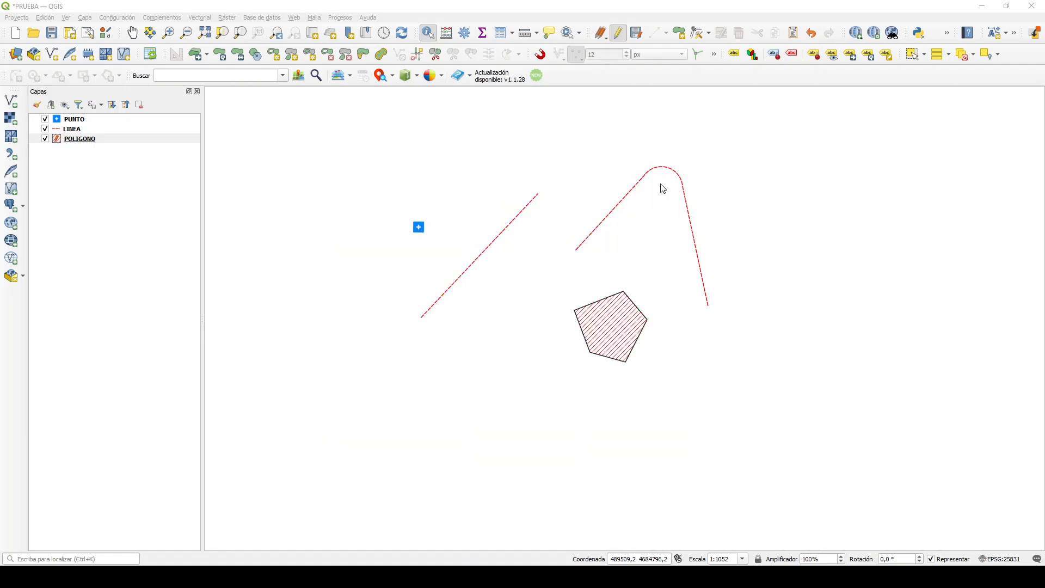
pyautogui.click(636, 35)
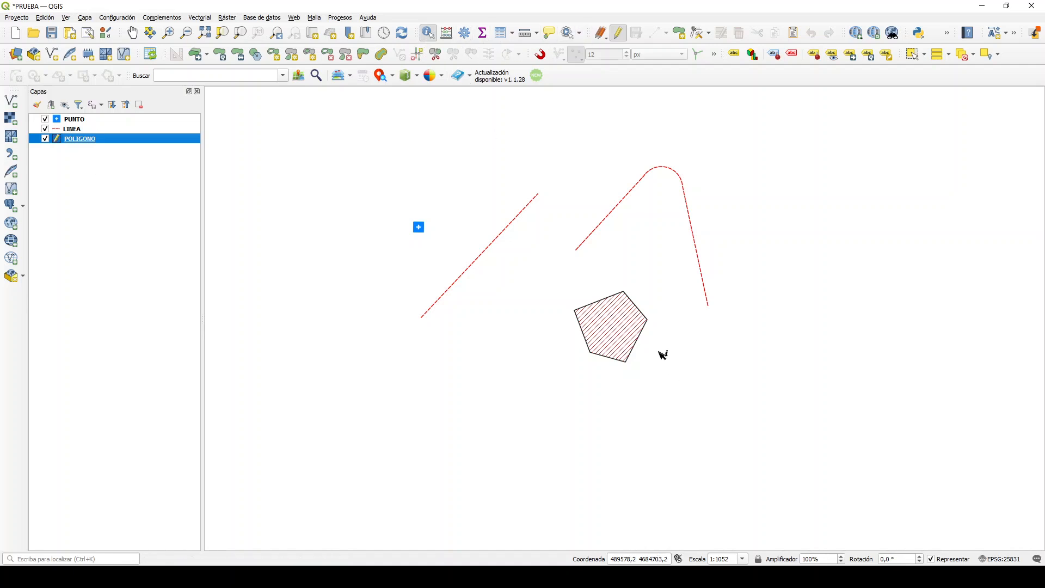
# Identify the polygon on the map and fill in its REFERENCIA attribute as POL. 1- PCL.2.
pyautogui.click(600, 320)
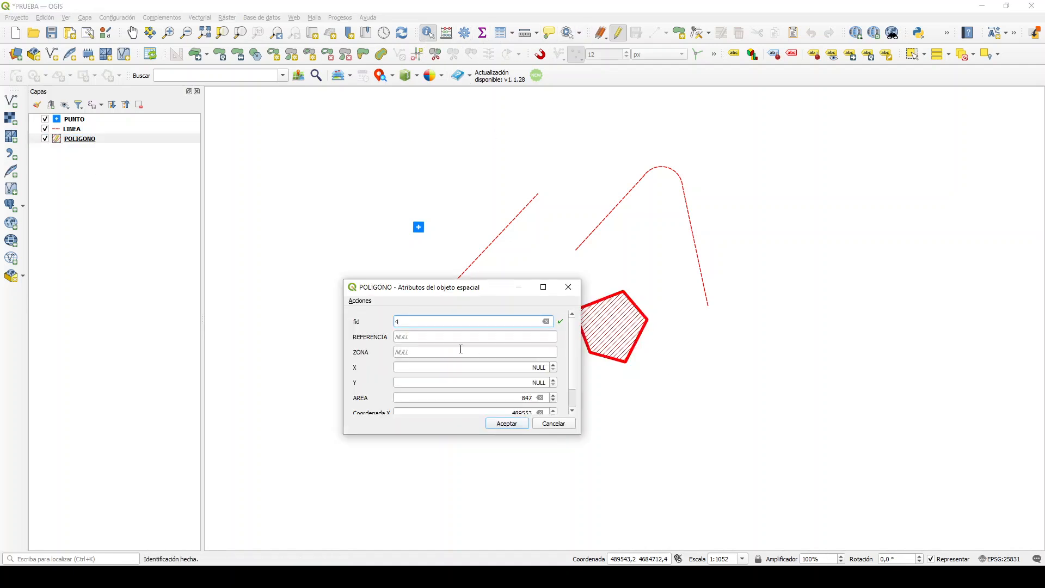
pyautogui.click(423, 337)
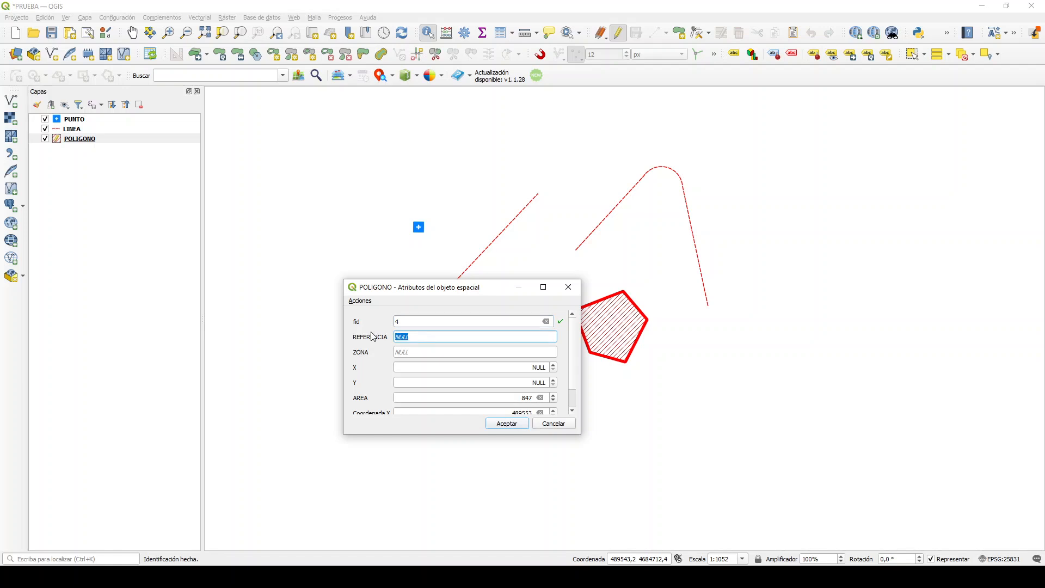
pyautogui.write('POL. 1-PCL.2')
pyautogui.click(509, 424)
pyautogui.click(665, 300)
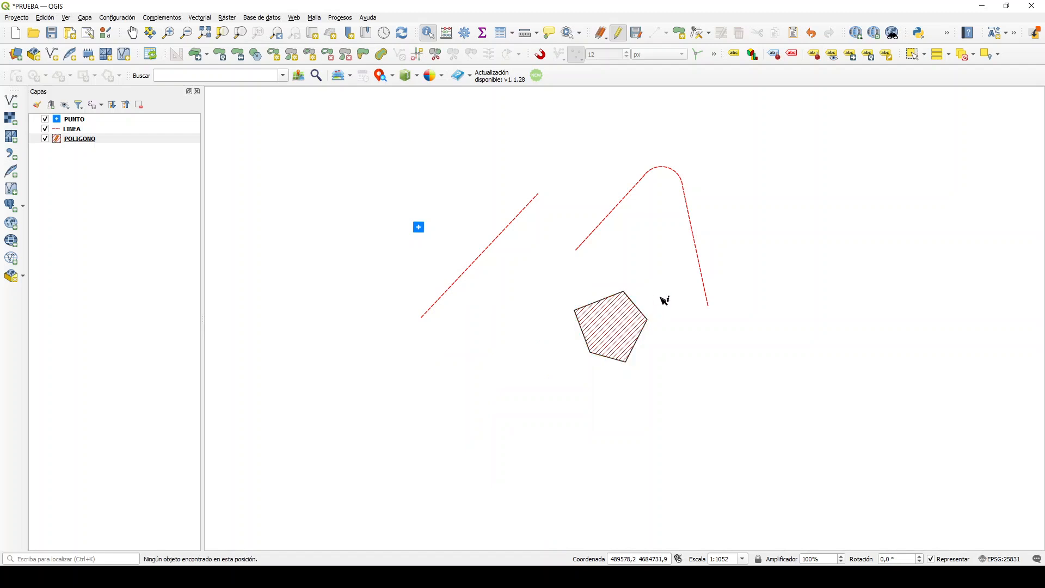
# Turn on simple labels (Etiquetas sencillas) for the POLIGONO layer, with REFERENCIA as the label value.
pyautogui.click(80, 141)
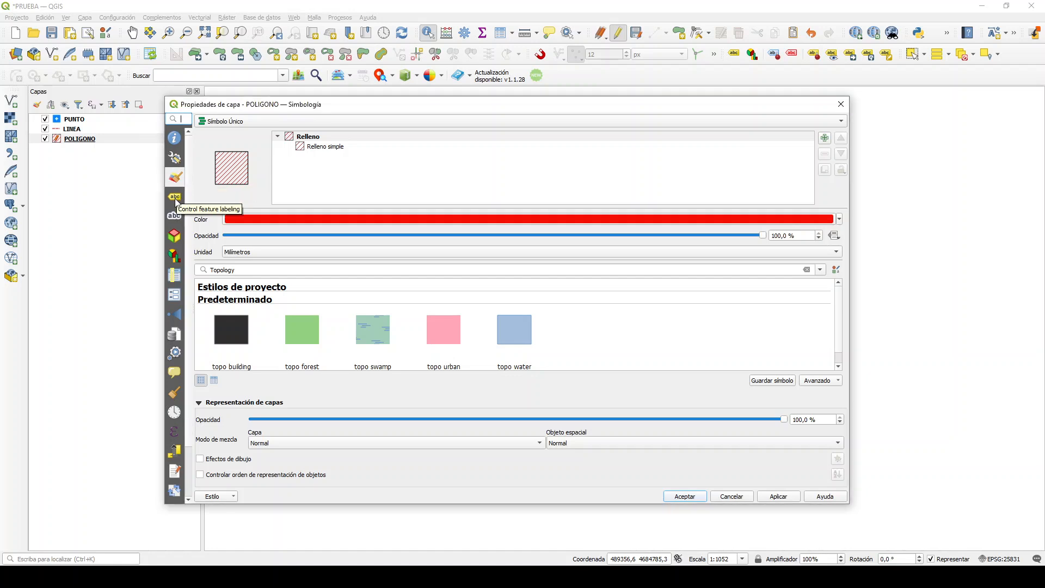
pyautogui.click(175, 198)
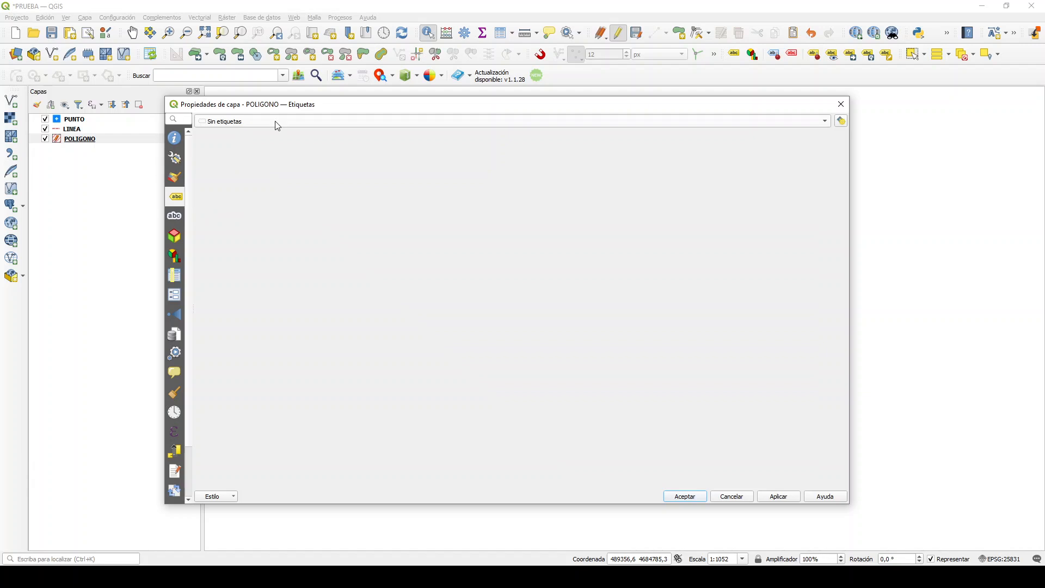
pyautogui.click(825, 122)
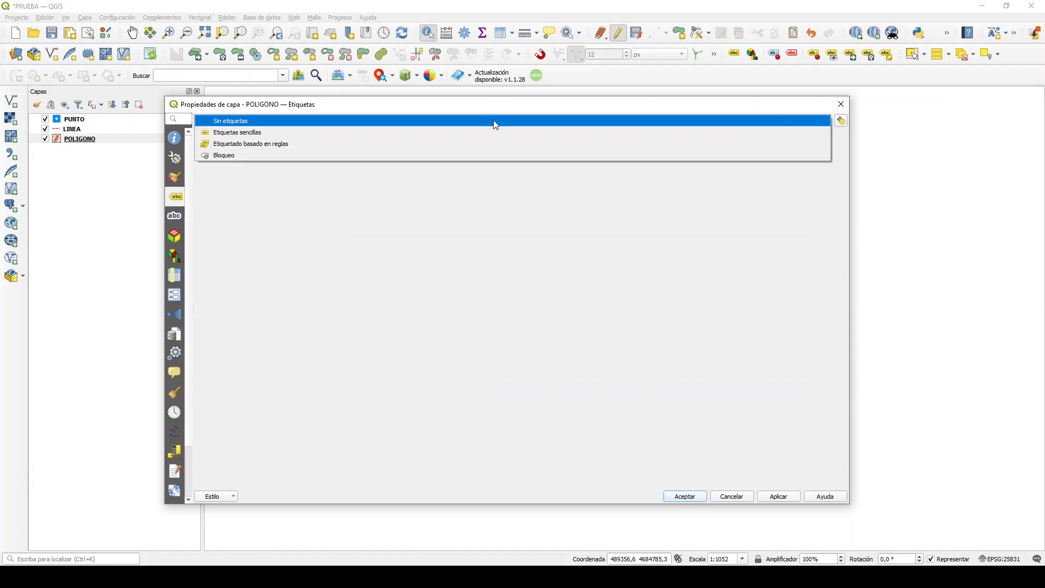
pyautogui.click(235, 133)
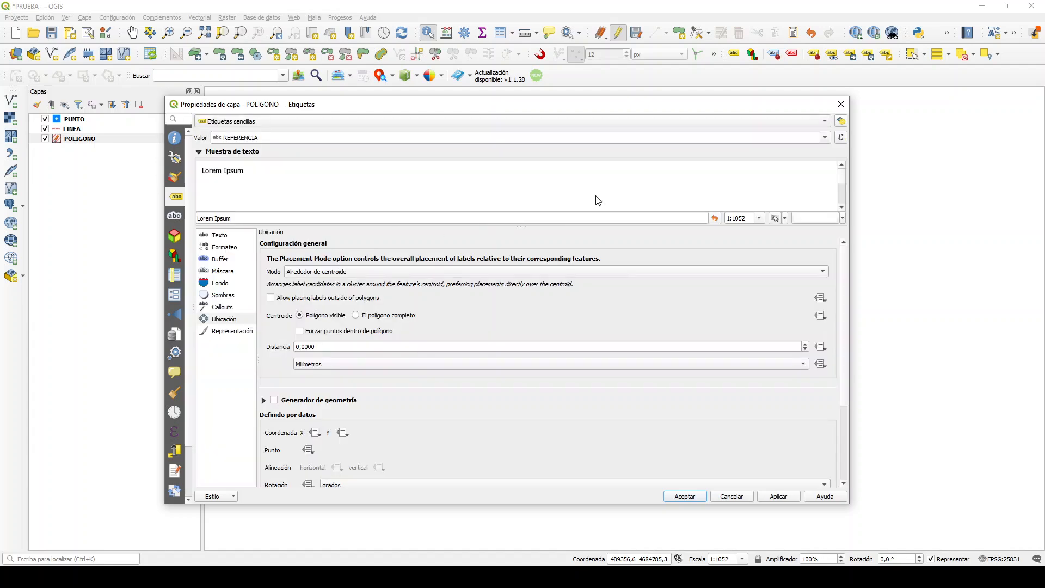
pyautogui.click(825, 138)
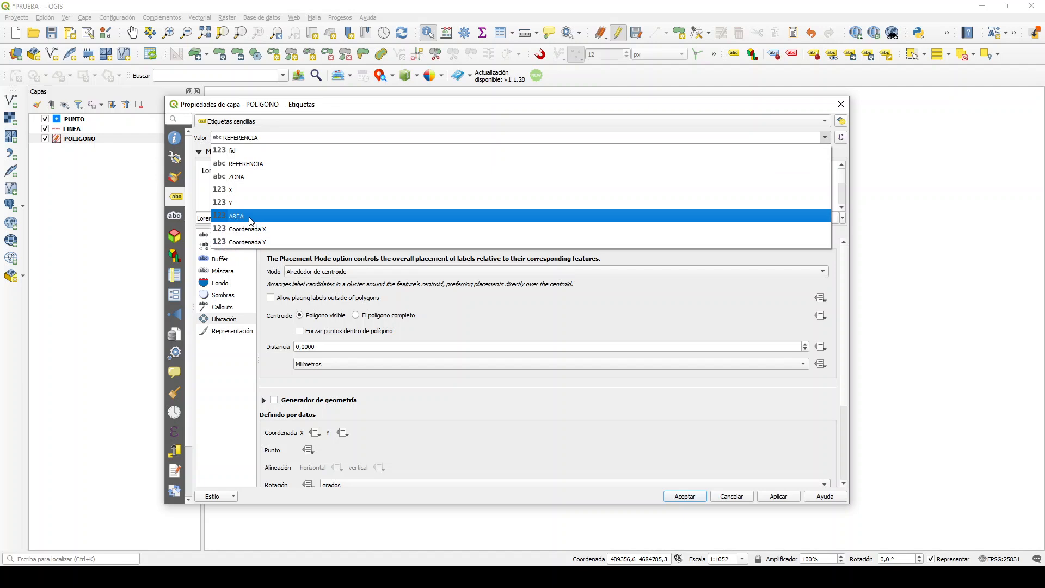
pyautogui.click(252, 163)
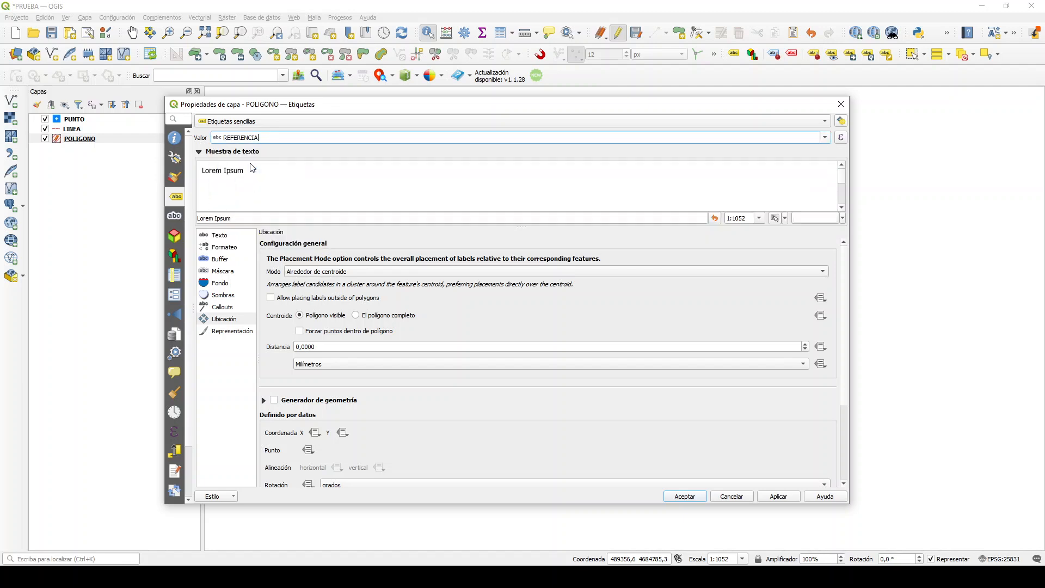
# Set the POLIGONO label text to the Arial font at size 8 points.
pyautogui.click(221, 240)
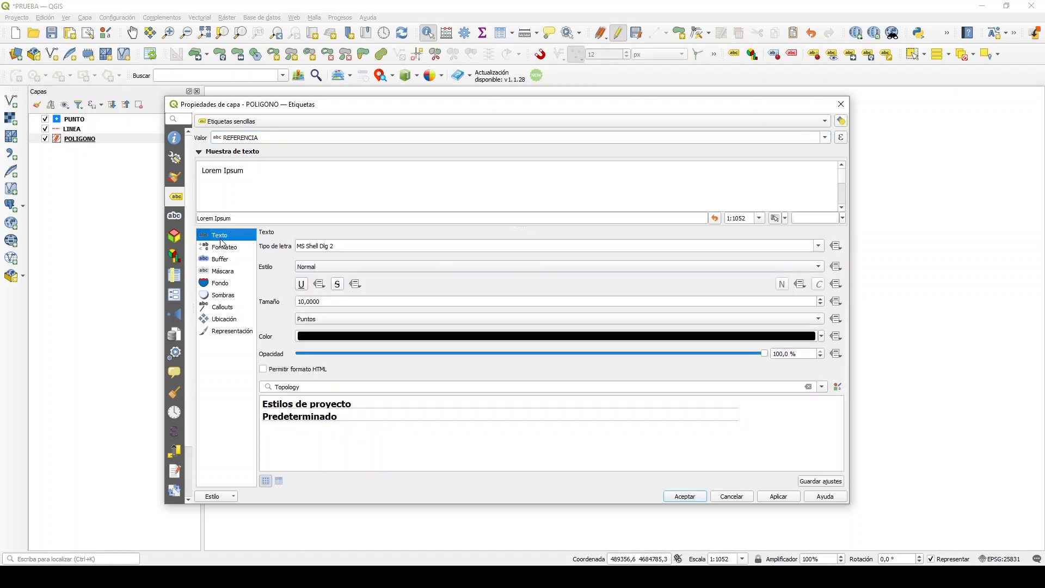
pyautogui.click(222, 248)
pyautogui.click(221, 259)
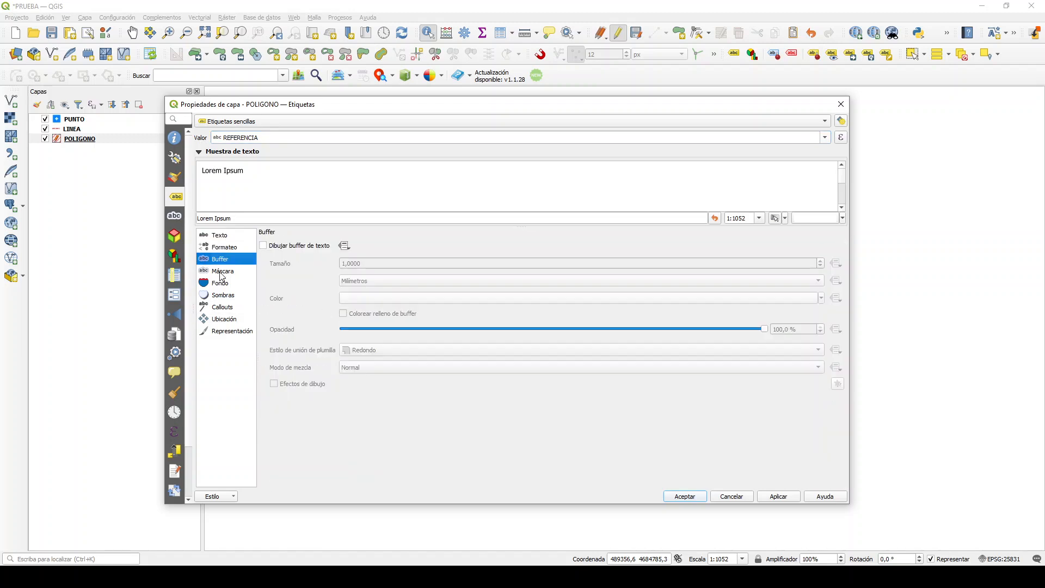
pyautogui.click(221, 272)
pyautogui.click(218, 237)
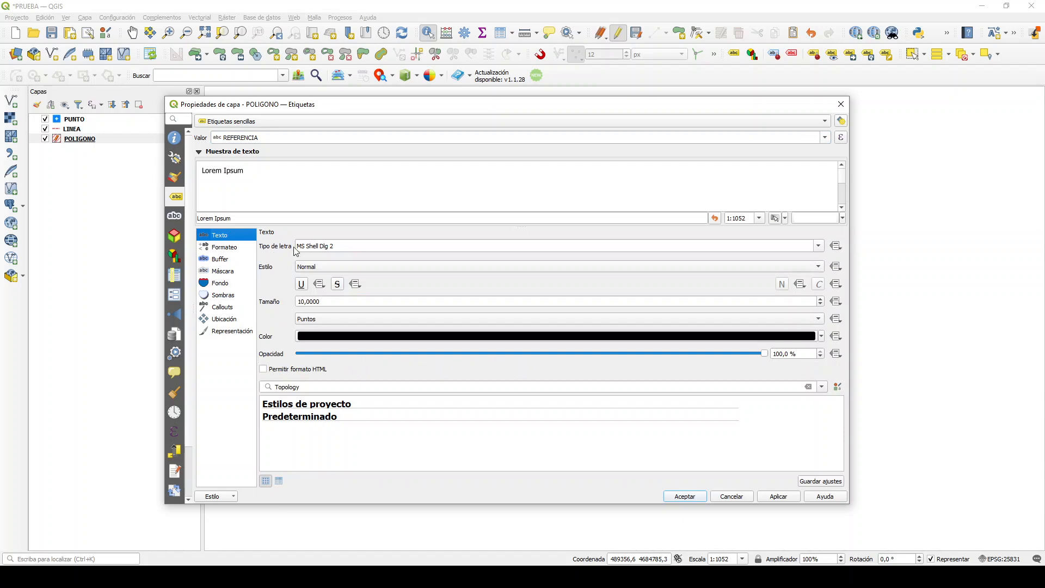
pyautogui.click(820, 246)
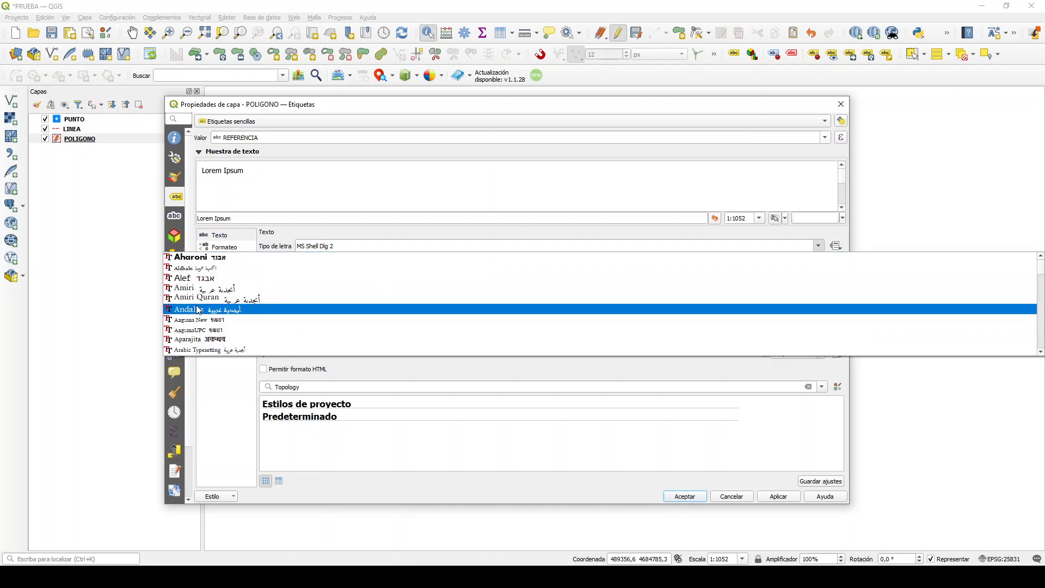
pyautogui.scroll(-2, 201, 311)
pyautogui.click(194, 297)
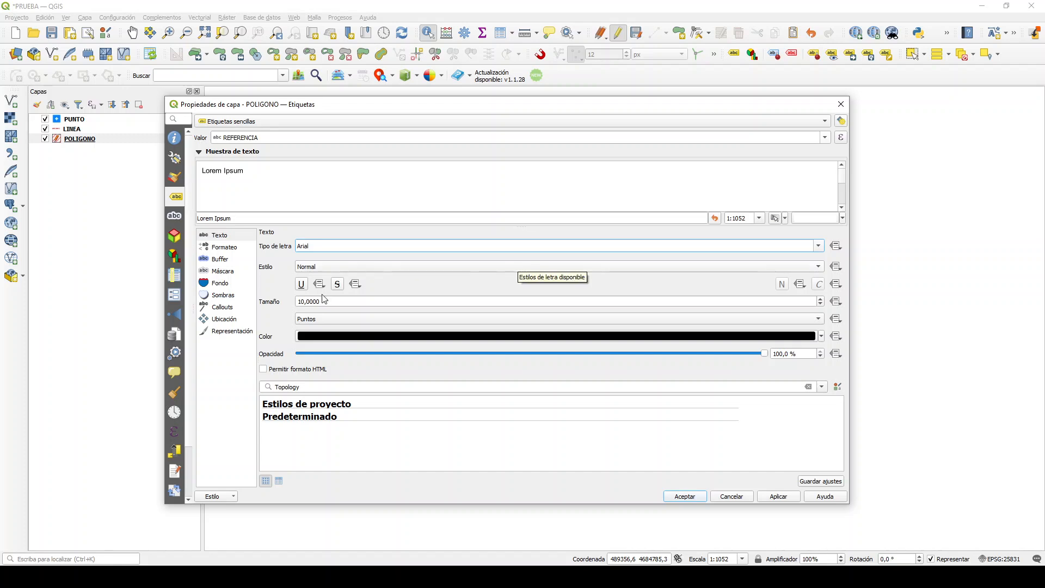
pyautogui.tripleClick(342, 302)
pyautogui.write('8')
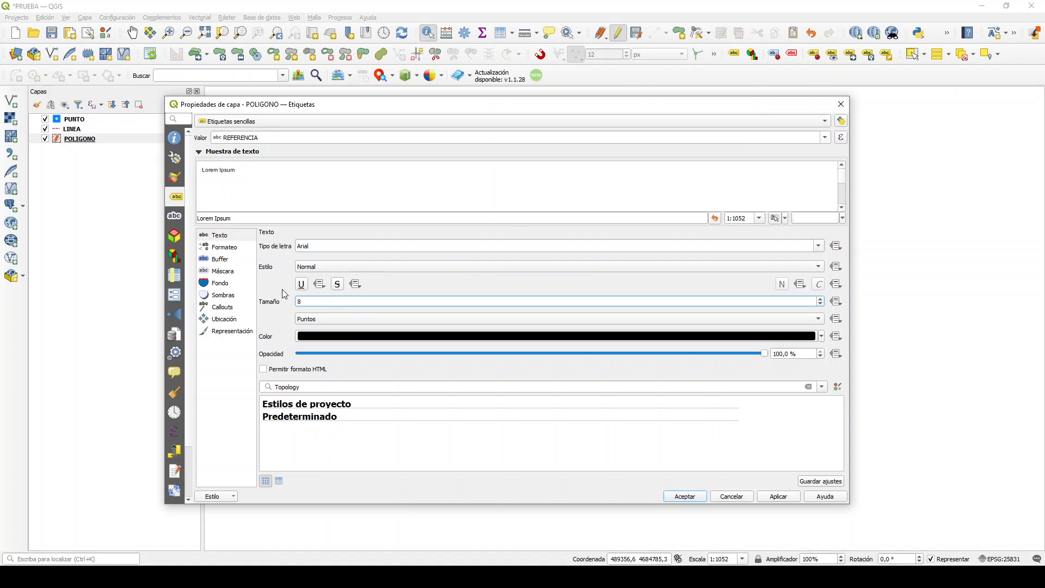
# Enable a drawn background (Dibujar fondo) behind the POLIGONO labels and accept the layer properties.
pyautogui.click(218, 285)
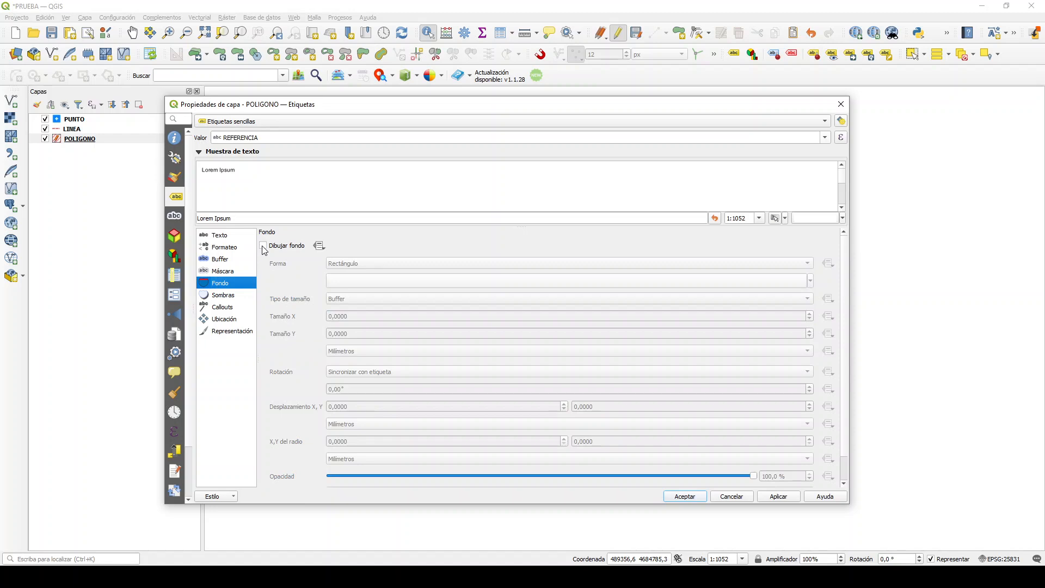
pyautogui.click(264, 246)
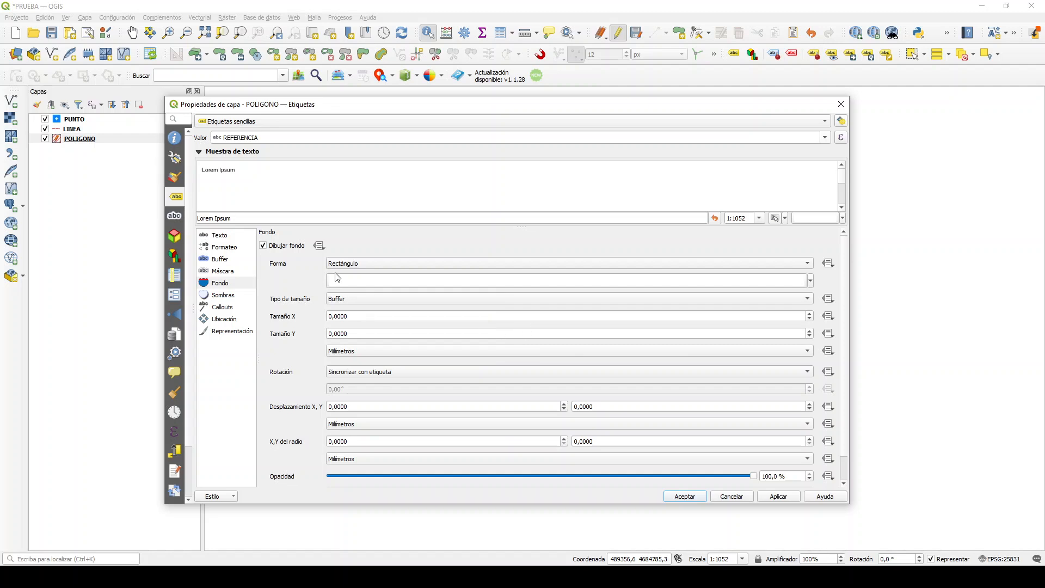
pyautogui.click(688, 495)
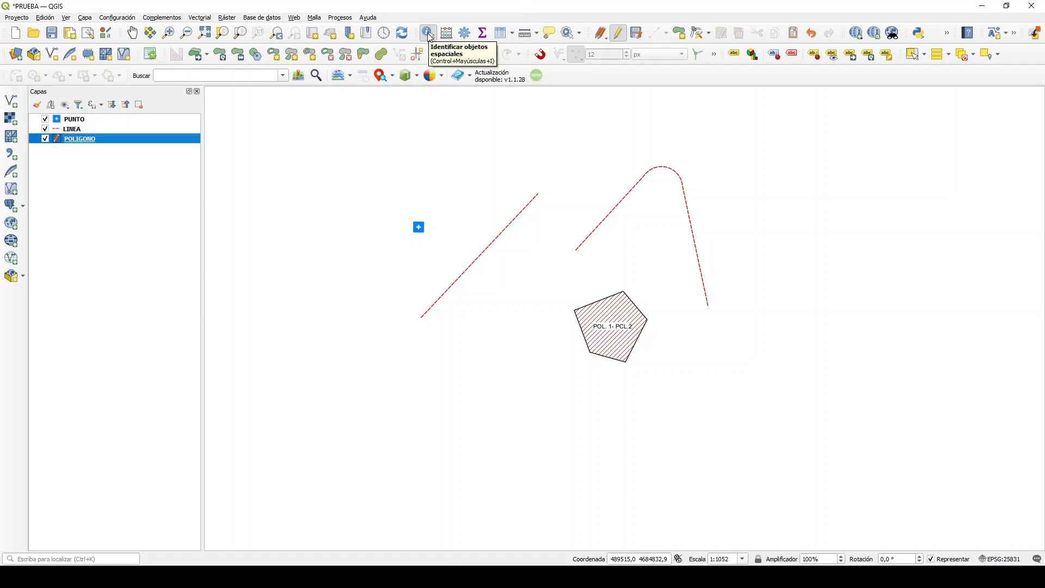
# Identify the labelled polygon and change its REFERENCIA attribute to POL. 1- PCL.5.
pyautogui.click(618, 328)
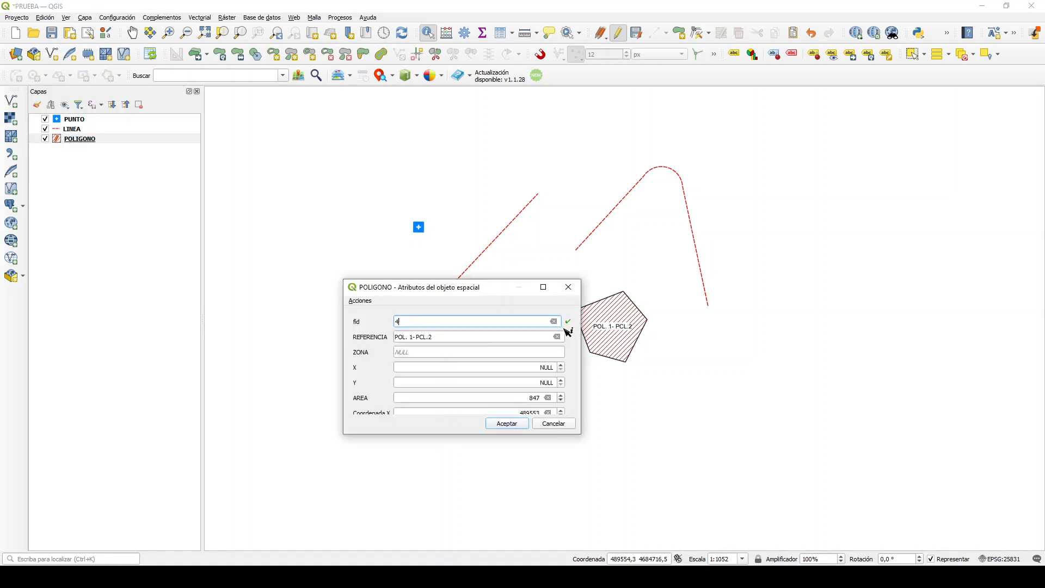
pyautogui.moveTo(428, 336); pyautogui.dragTo(445, 336)
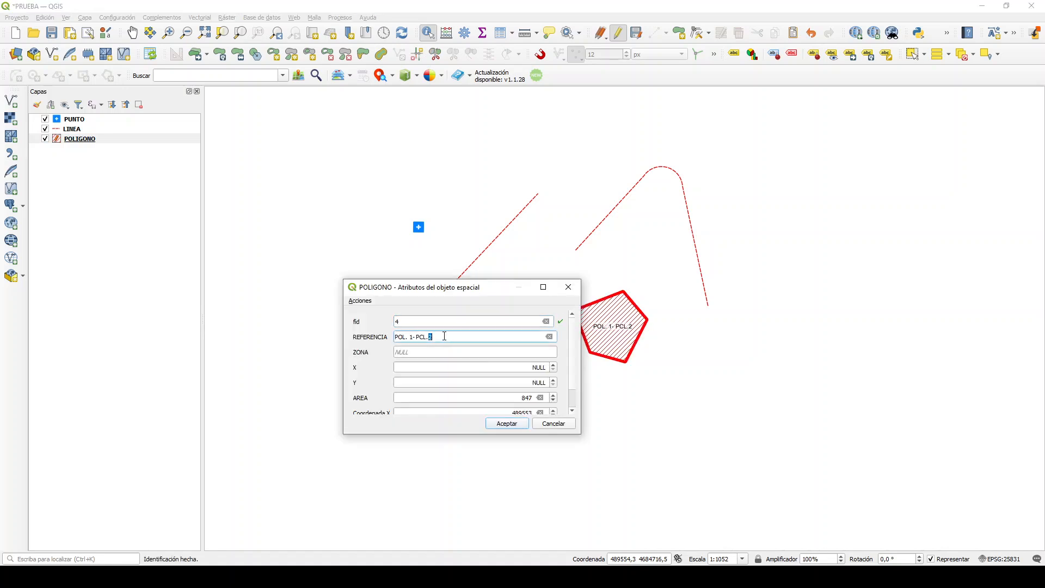
pyautogui.write('5')
pyautogui.click(508, 424)
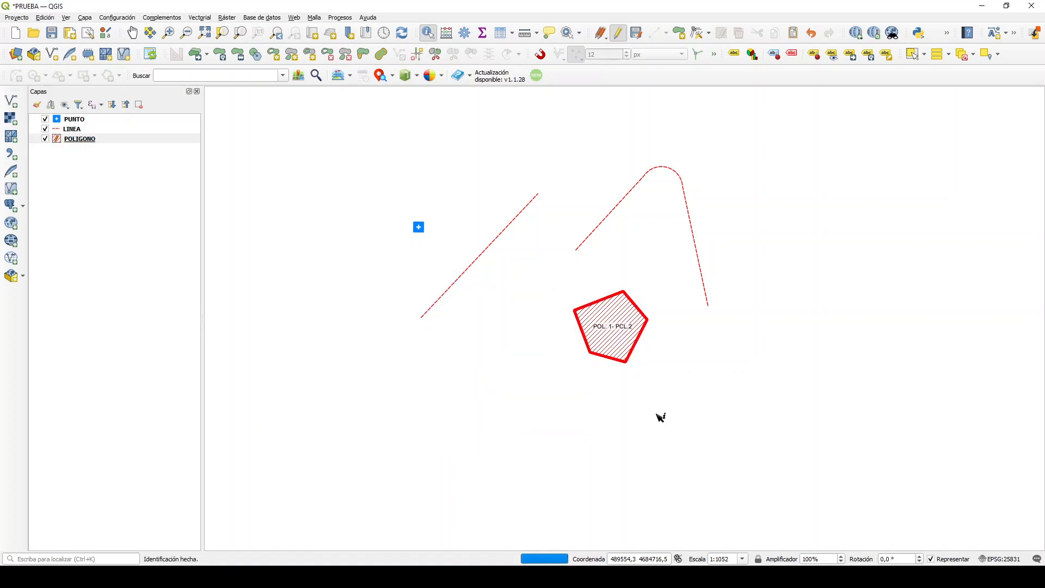
pyautogui.click(668, 354)
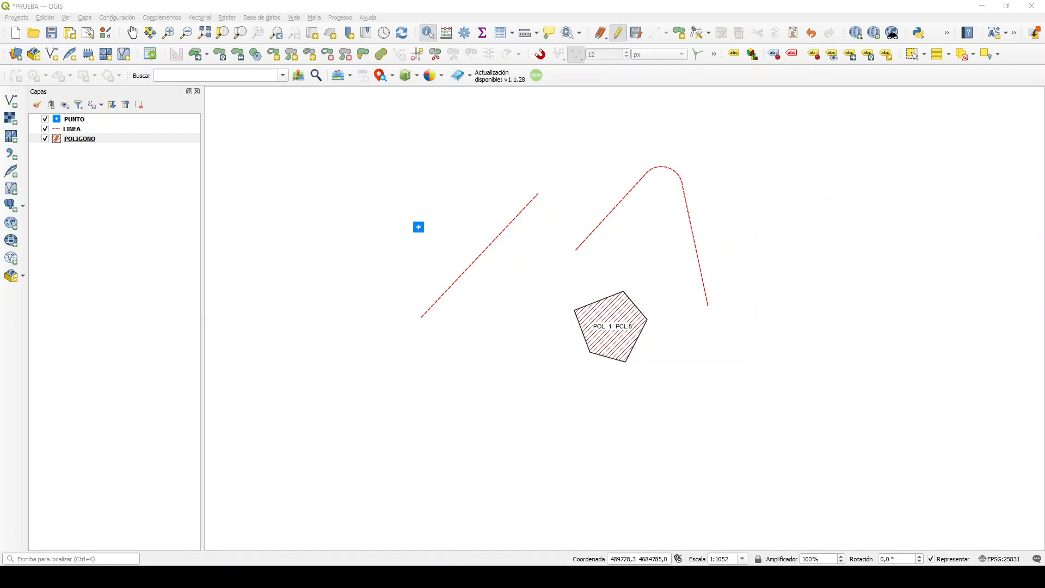
# Examine the POLIGONO attribute table, checking the X, Y, Coordenada X and Coordenada Y fields.
pyautogui.hotkey('ctrl', '.')
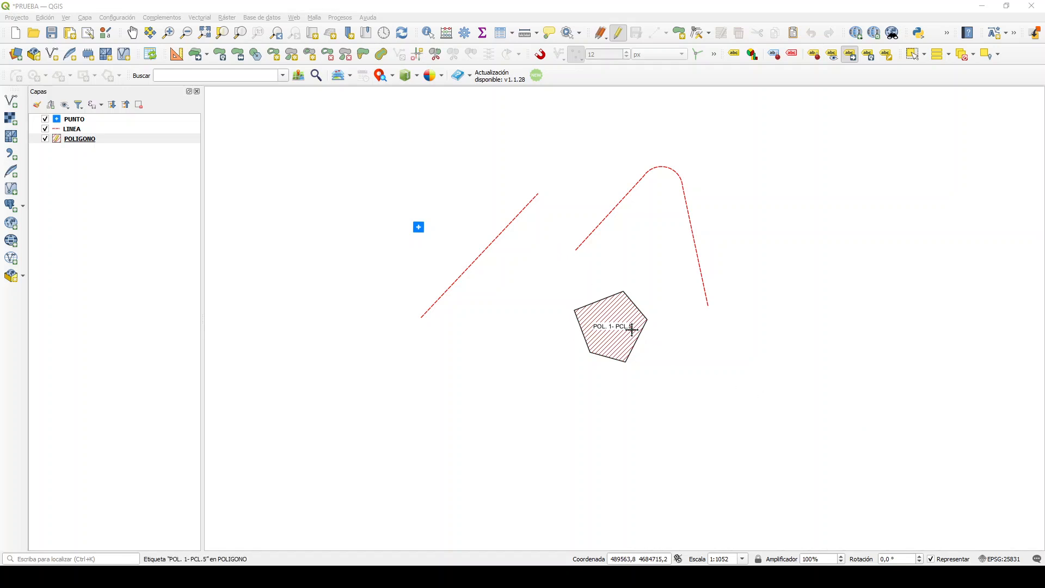
pyautogui.click(76, 139)
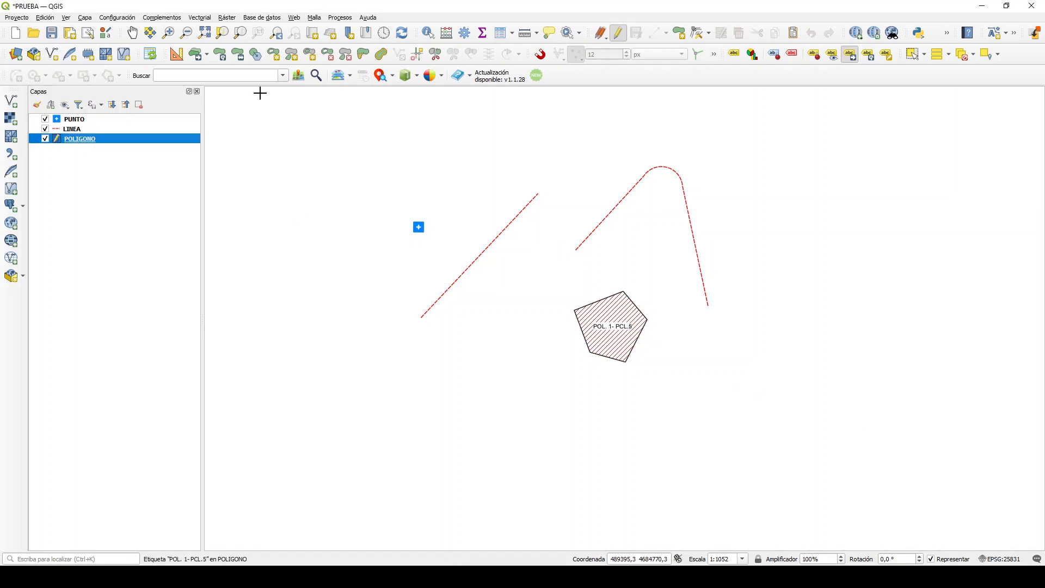
pyautogui.click(502, 33)
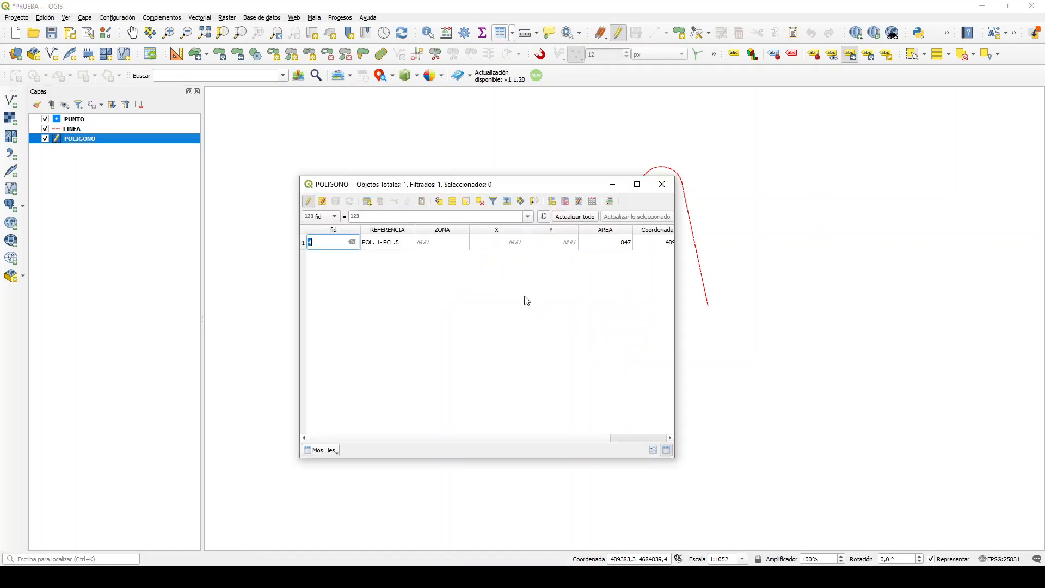
pyautogui.moveTo(523, 437); pyautogui.dragTo(586, 436)
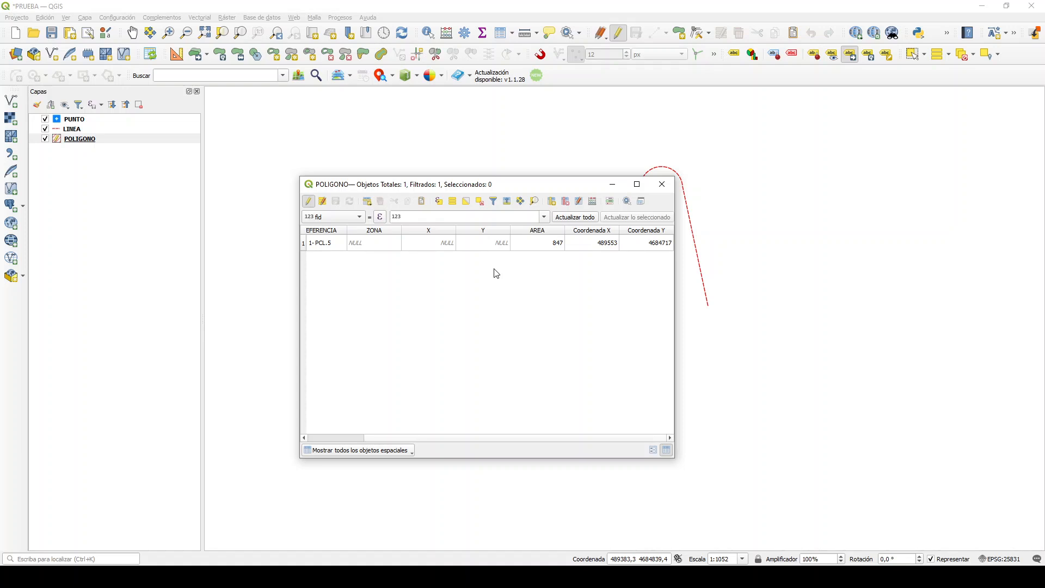
pyautogui.click(666, 189)
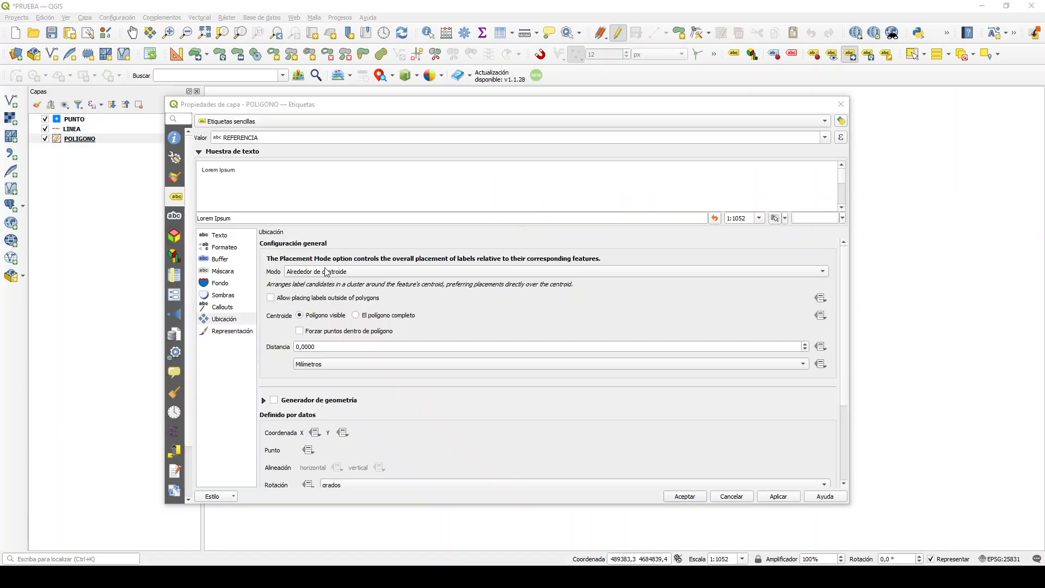
# In the POLIGONO label placement settings (Ubicación), define the label's Coordenada X by the attribute field X.
pyautogui.click(176, 200)
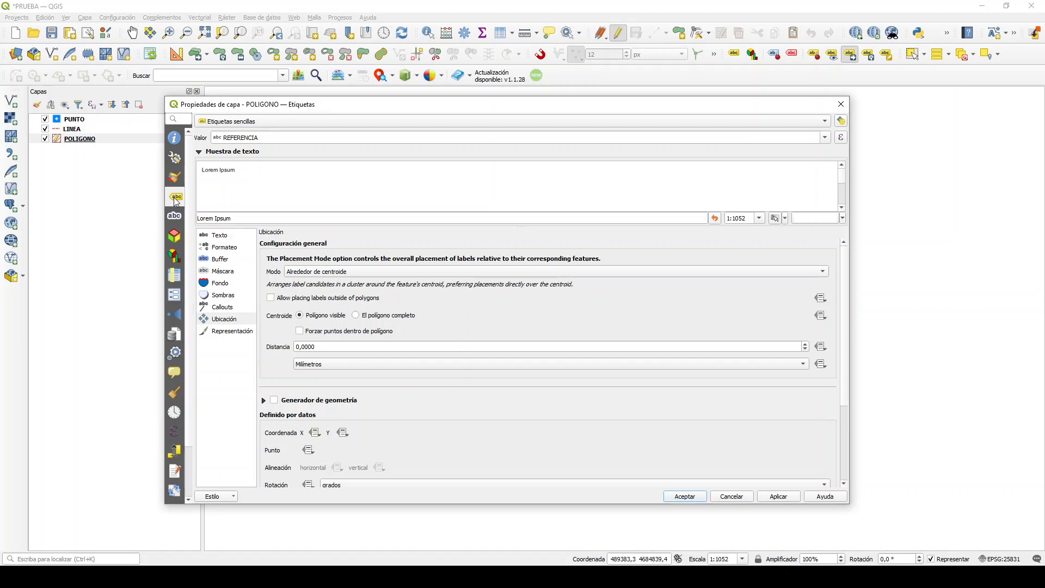
pyautogui.click(222, 323)
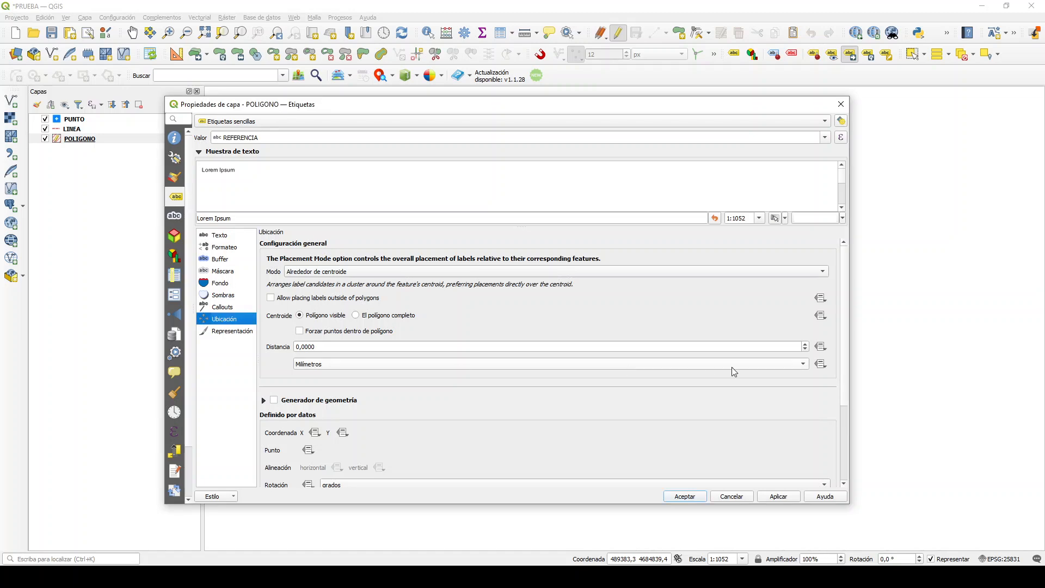
pyautogui.moveTo(845, 358); pyautogui.dragTo(490, 419)
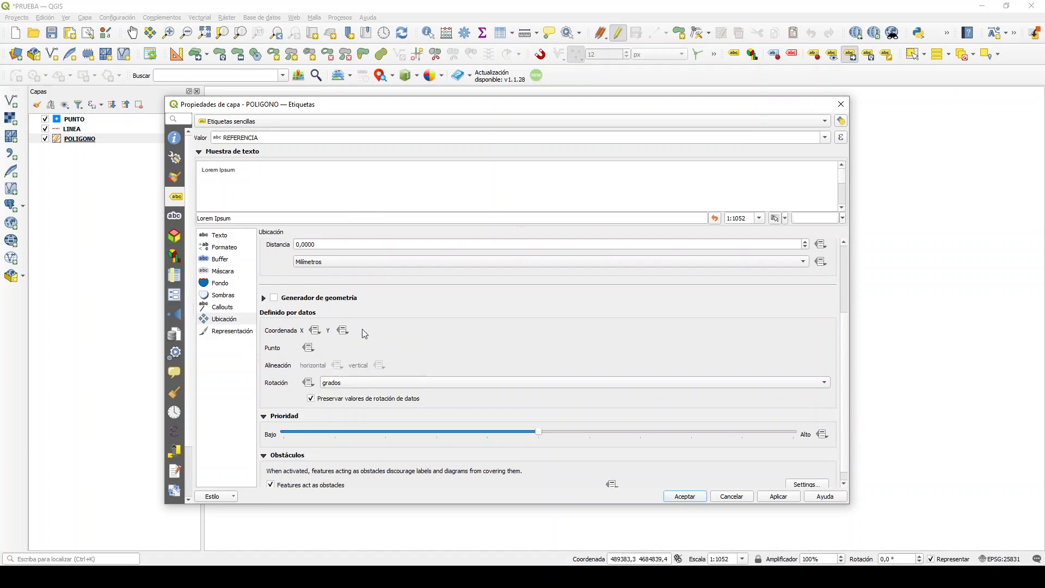
pyautogui.click(315, 333)
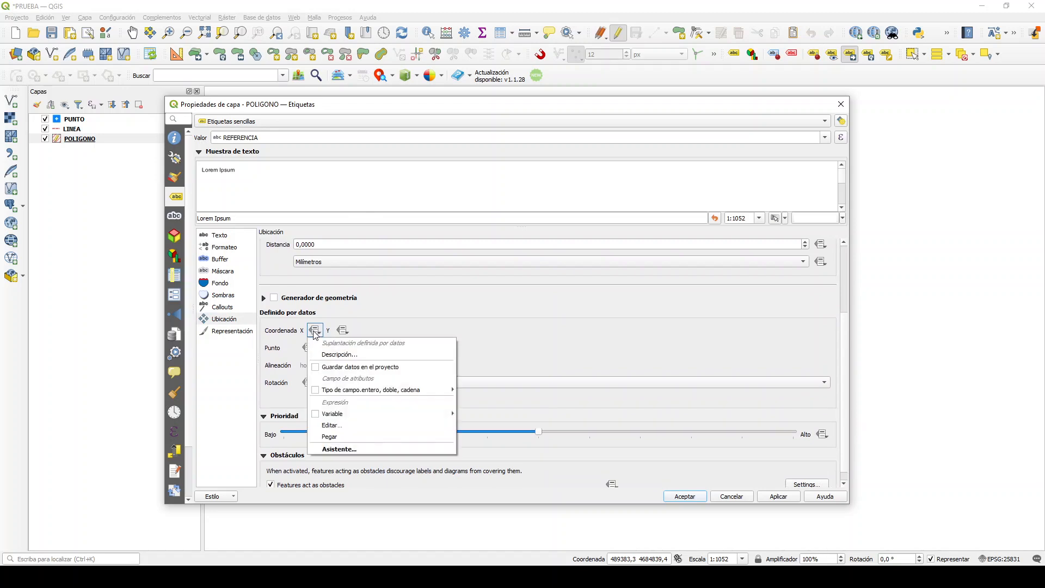
pyautogui.moveTo(347, 392)
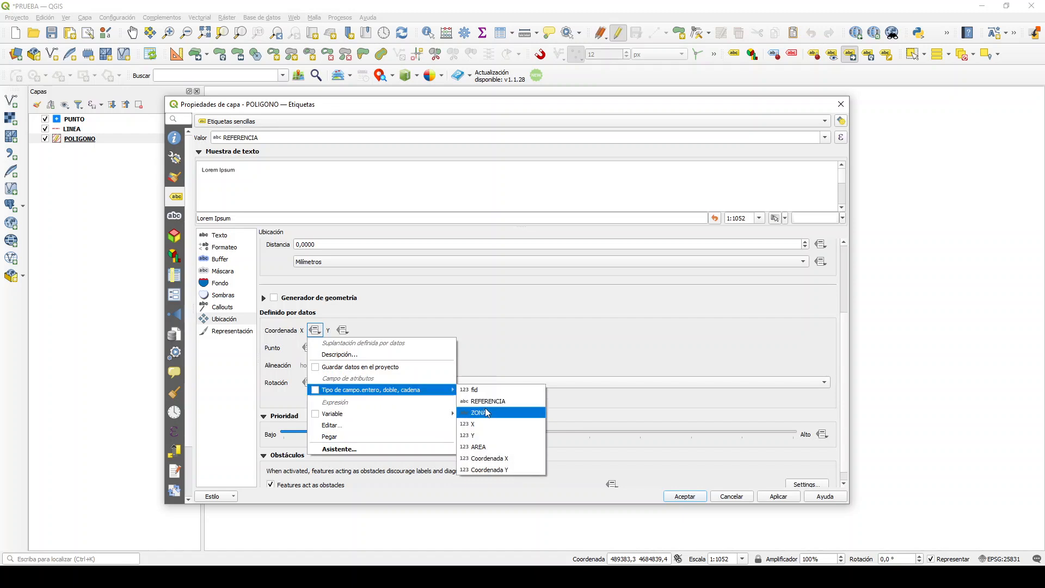
pyautogui.click(480, 425)
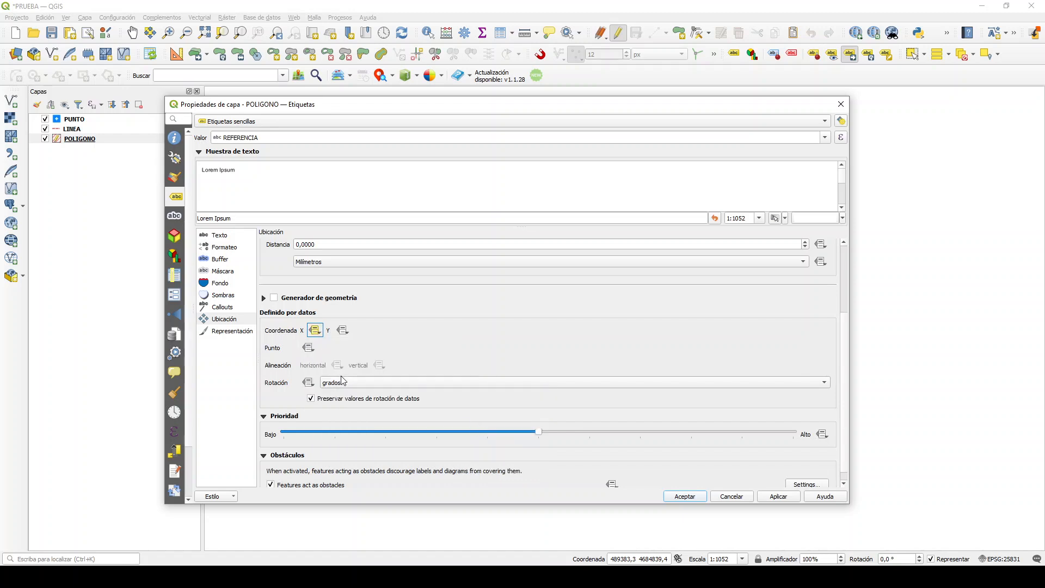
# Define the POLIGONO label's Y coordinate by the attribute field Y, and apply and accept the layer properties.
pyautogui.click(343, 331)
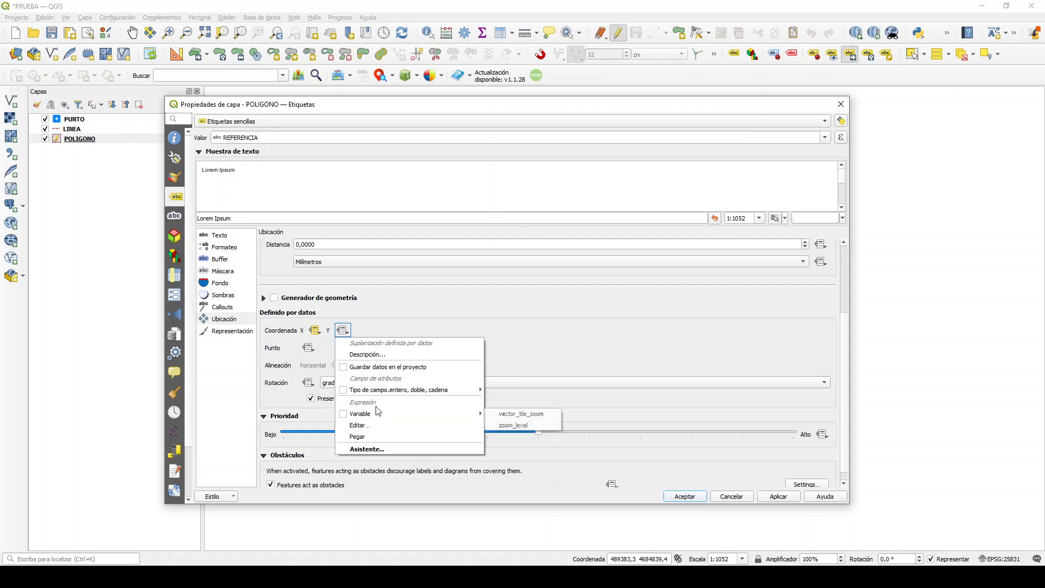
pyautogui.moveTo(382, 398)
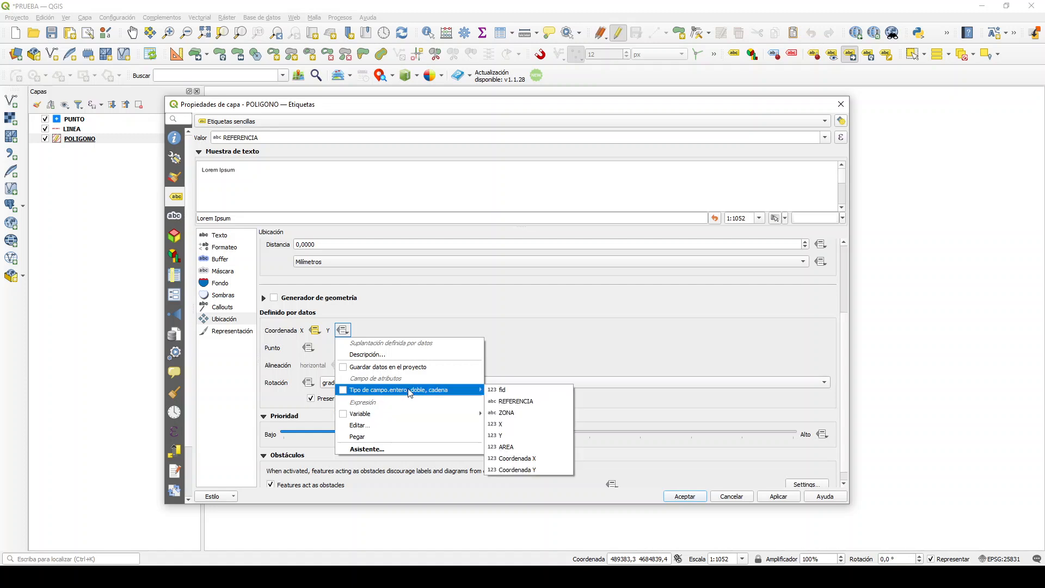
pyautogui.click(513, 436)
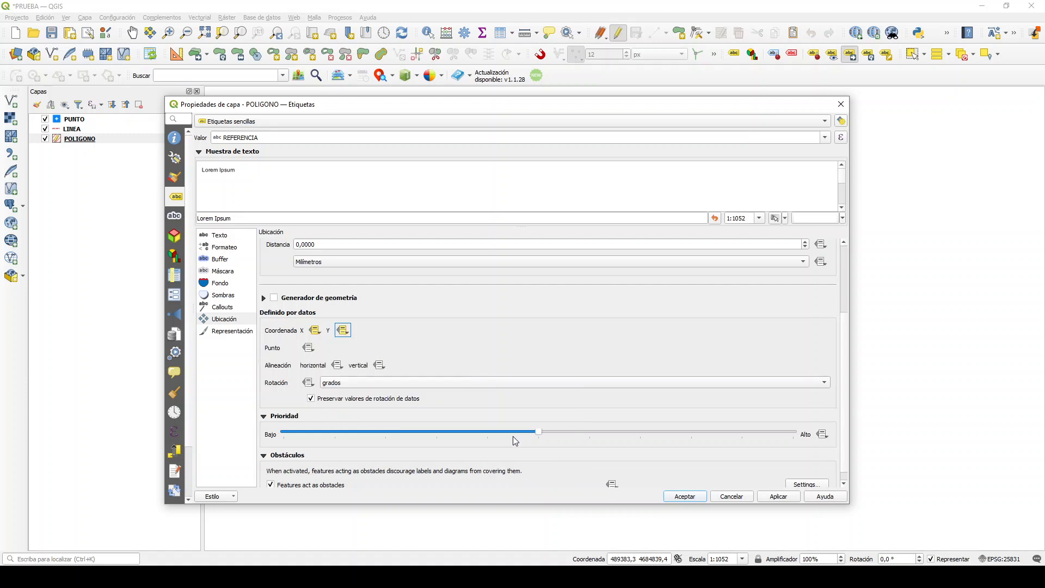
pyautogui.click(779, 498)
pyautogui.click(685, 497)
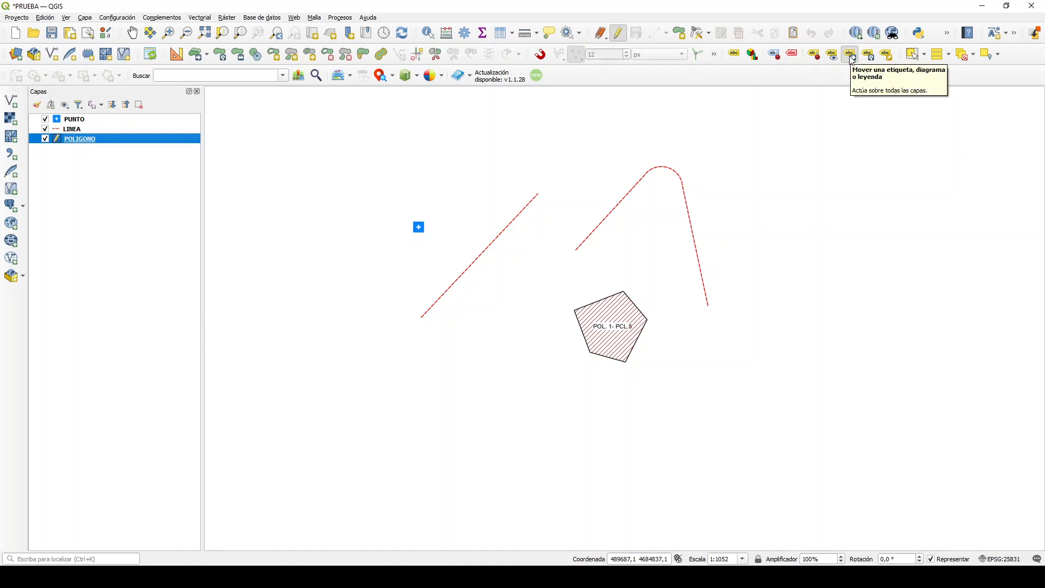
# Move the POL. 1- PCL.5 label above the polygon, to its left side, and back inside slightly below the centre.
pyautogui.click(611, 323)
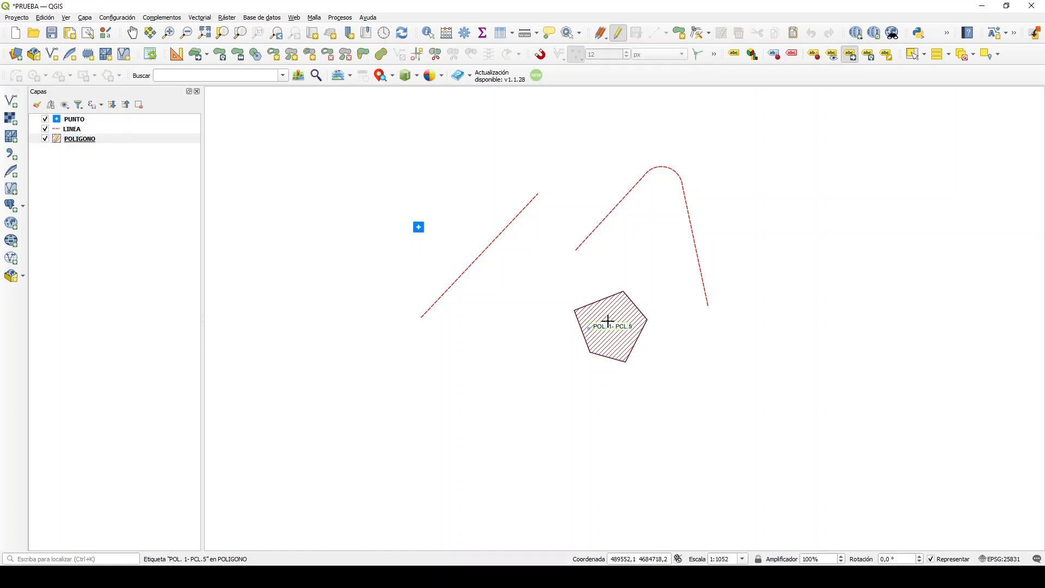
pyautogui.click(589, 280)
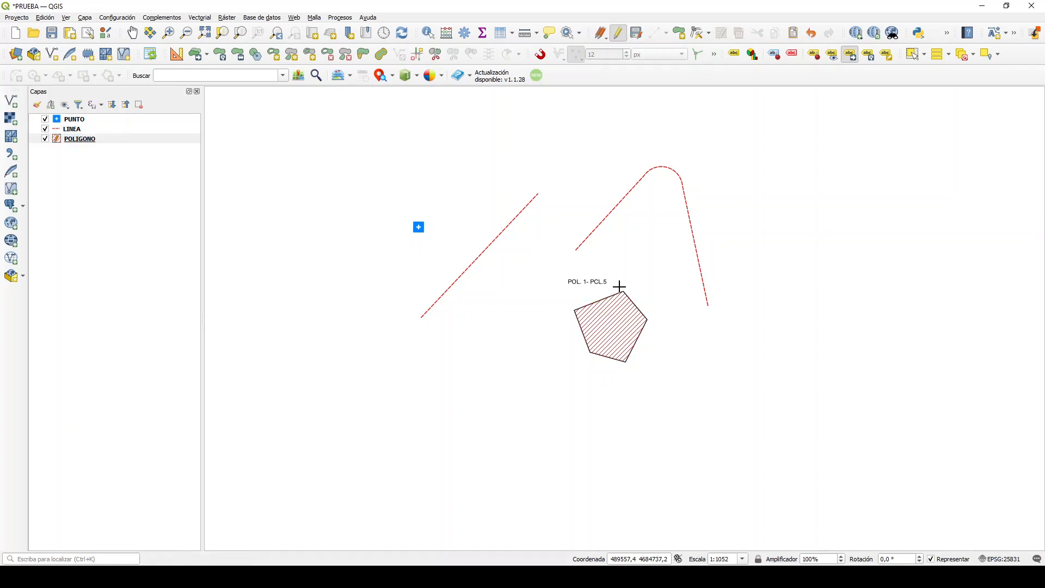
pyautogui.click(580, 286)
pyautogui.click(547, 337)
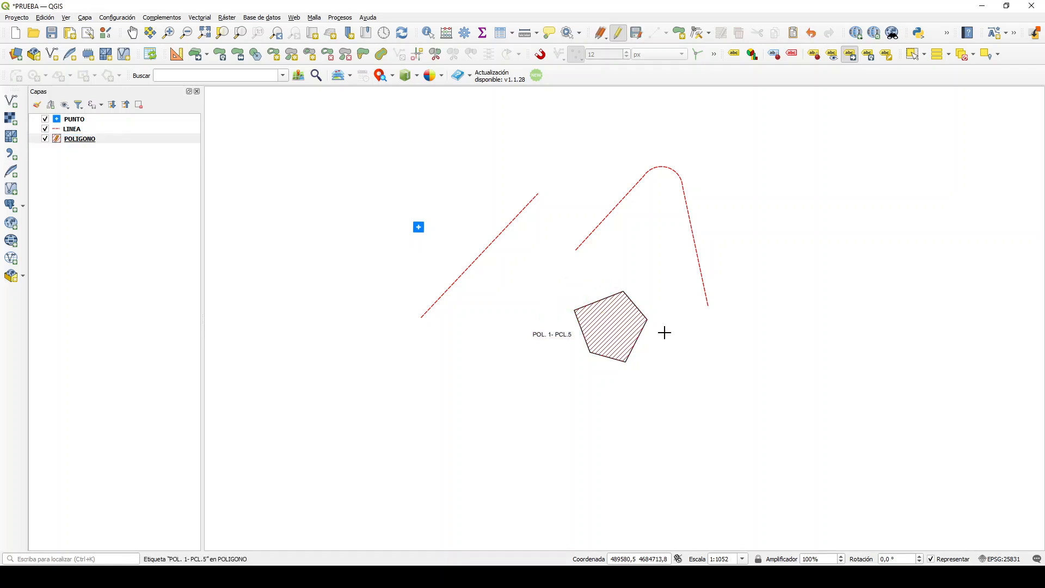
pyautogui.click(558, 337)
pyautogui.click(621, 340)
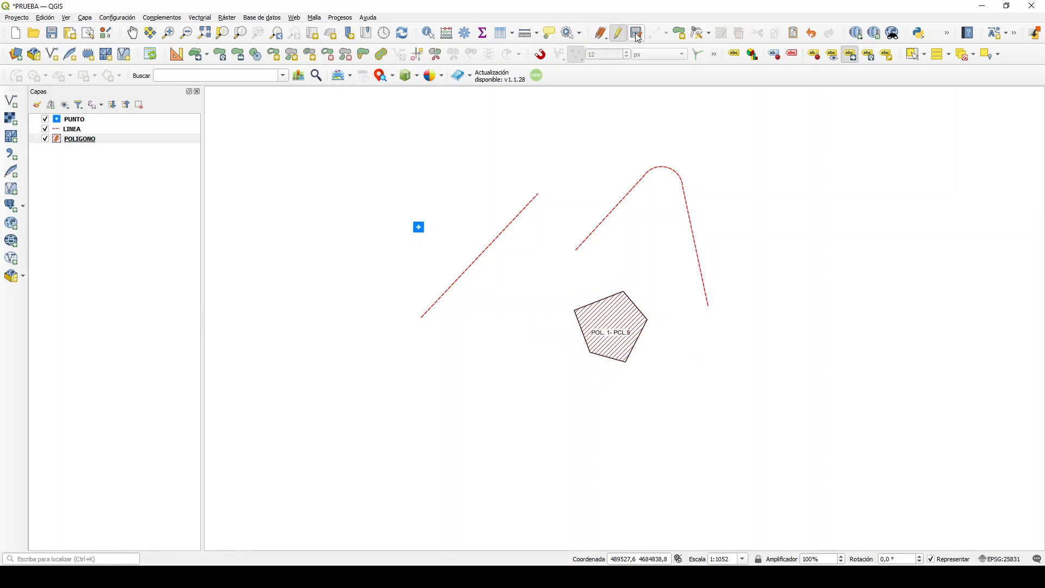
# Review the label placement modes (Modo) available in the POLIGONO layer's Ubicación settings.
pyautogui.click(75, 141)
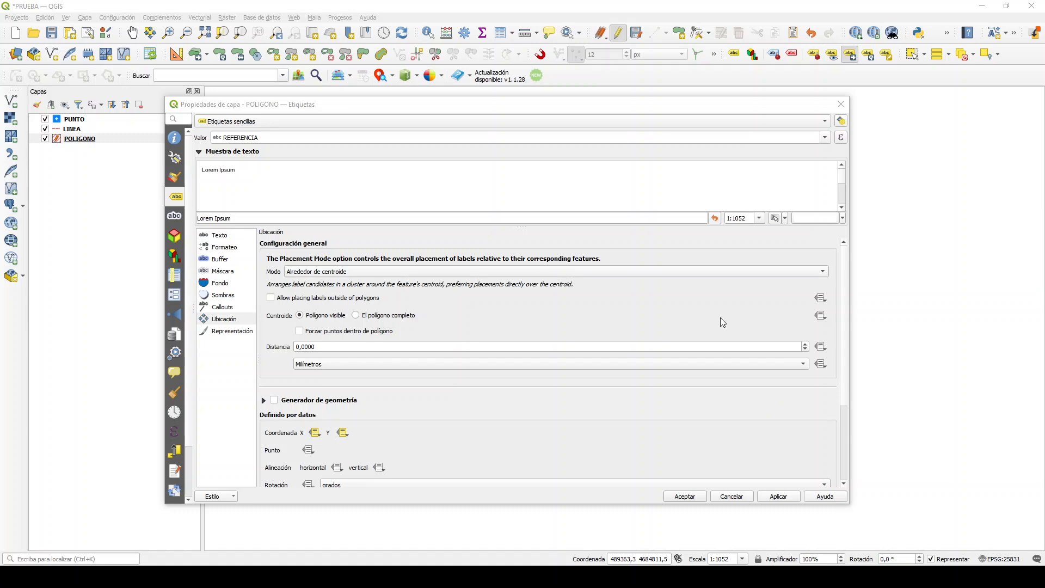
pyautogui.click(825, 275)
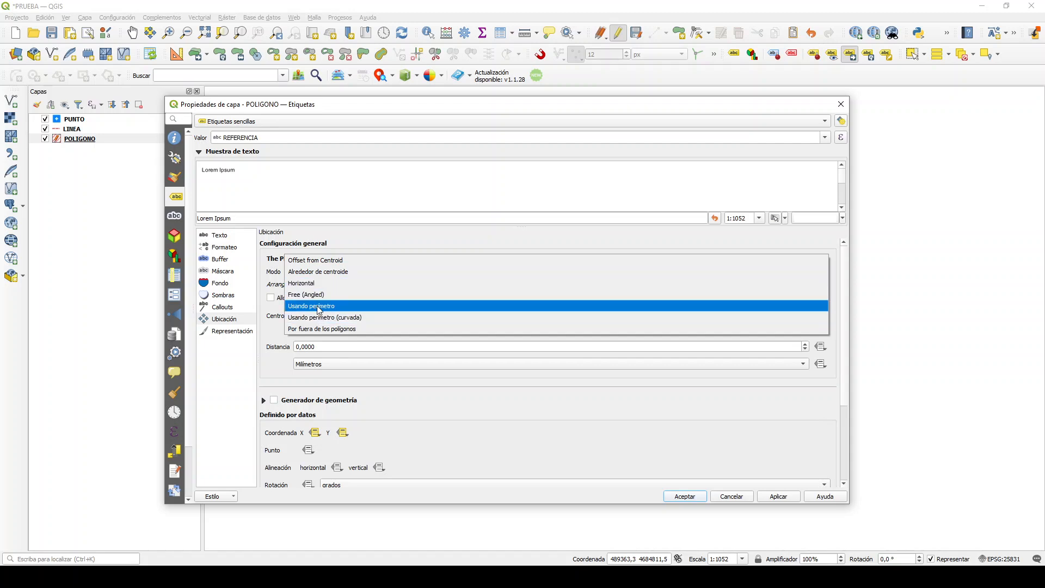
pyautogui.click(225, 320)
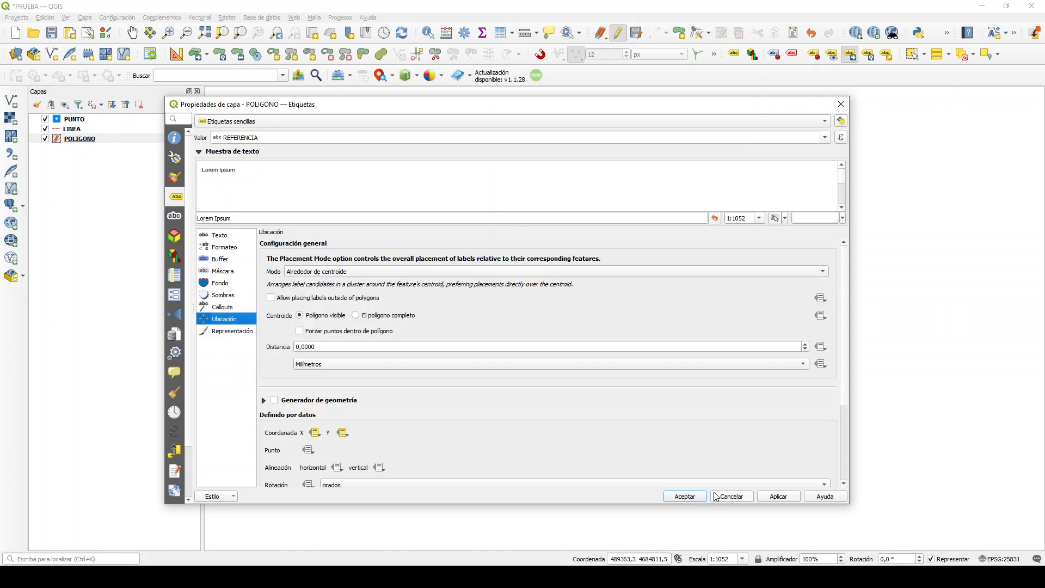